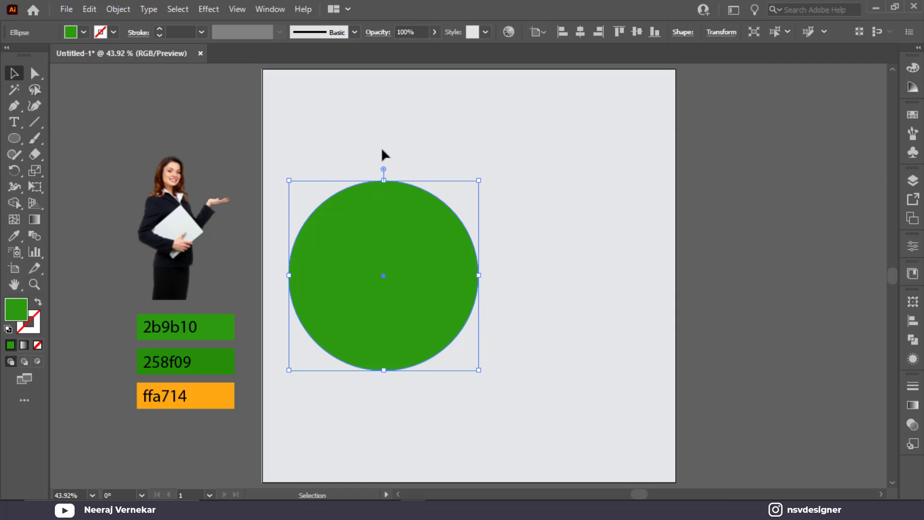
Cut a 90° wedge from the green circle, rotate it 45° so the notch points up, enlarge to about 515.84 pt and raise it.
drag(384, 168, 527, 275)
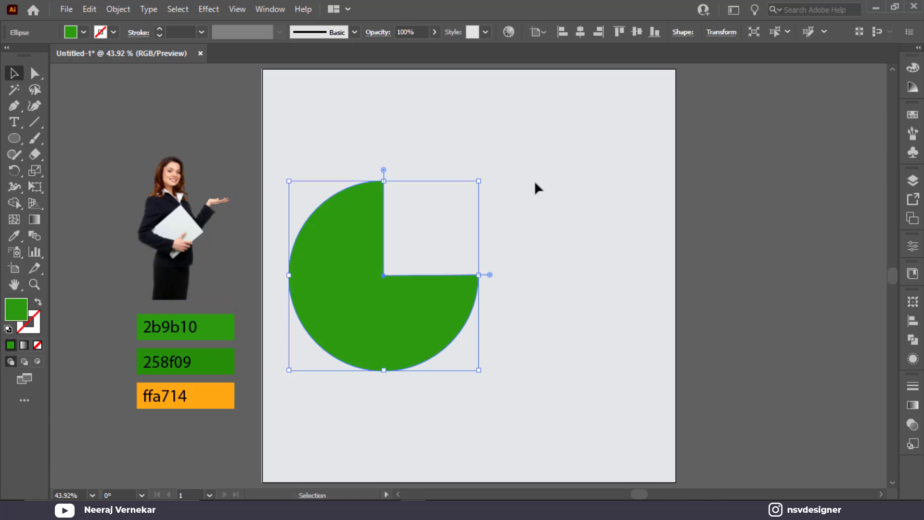
drag(478, 177, 345, 154)
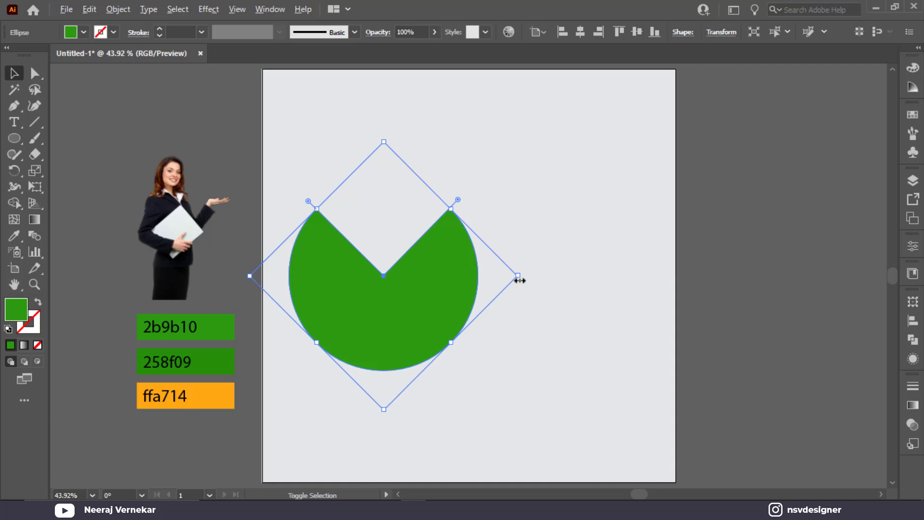
drag(518, 278, 547, 289)
click(450, 301)
click(412, 283)
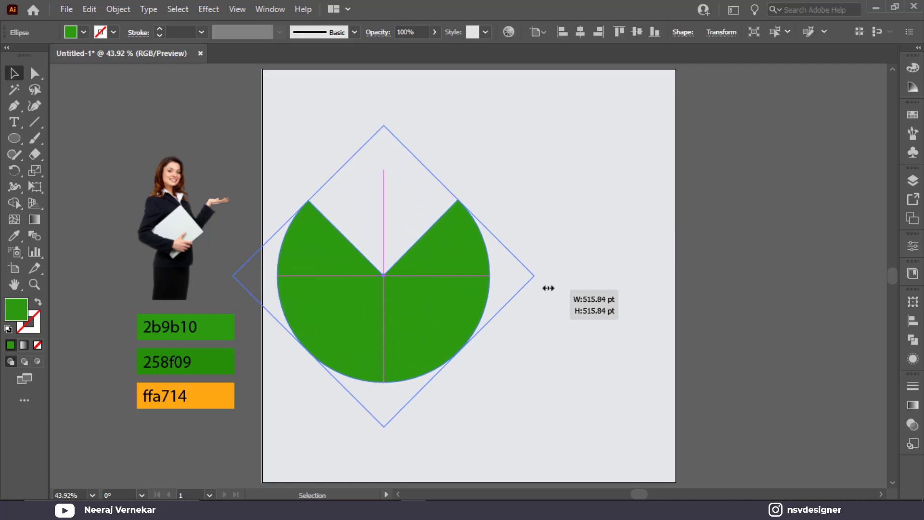
click(525, 291)
drag(422, 287, 424, 269)
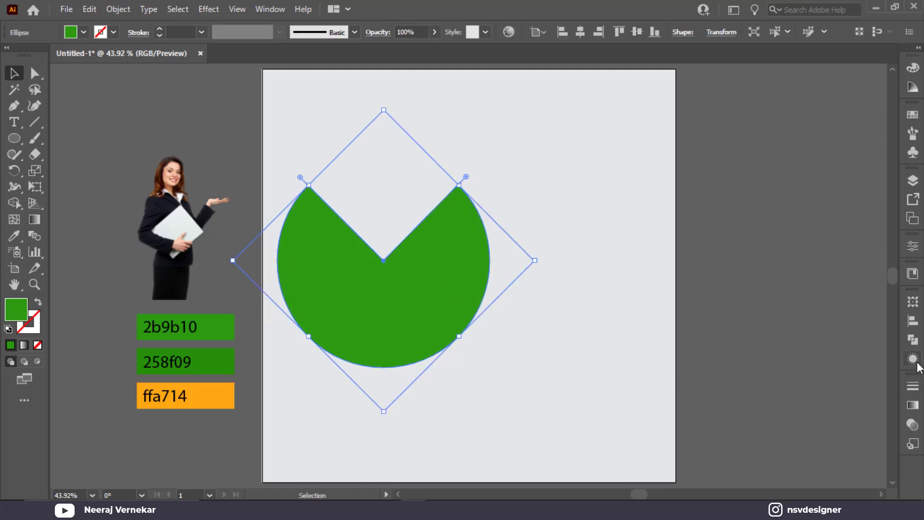
Give the pie a linear gradient with 2b9b10 and 258f09 green stops.
click(913, 405)
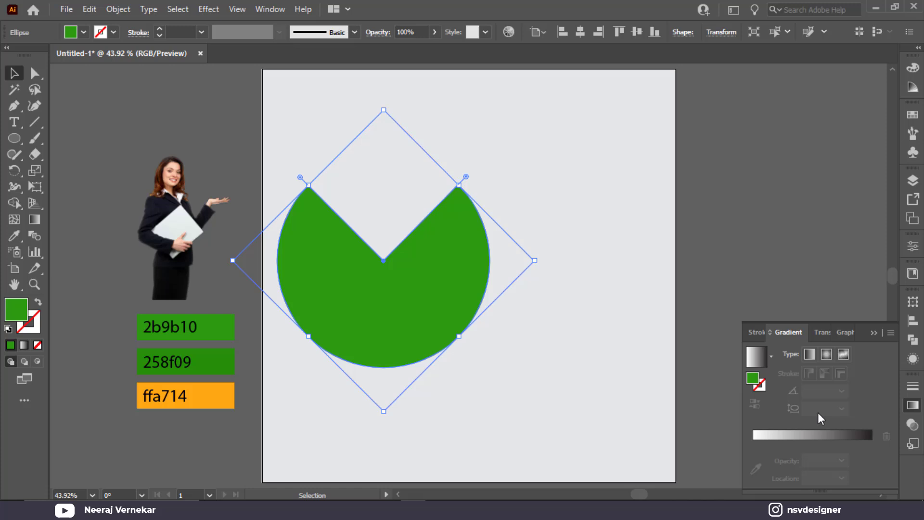
click(757, 369)
click(754, 444)
click(756, 469)
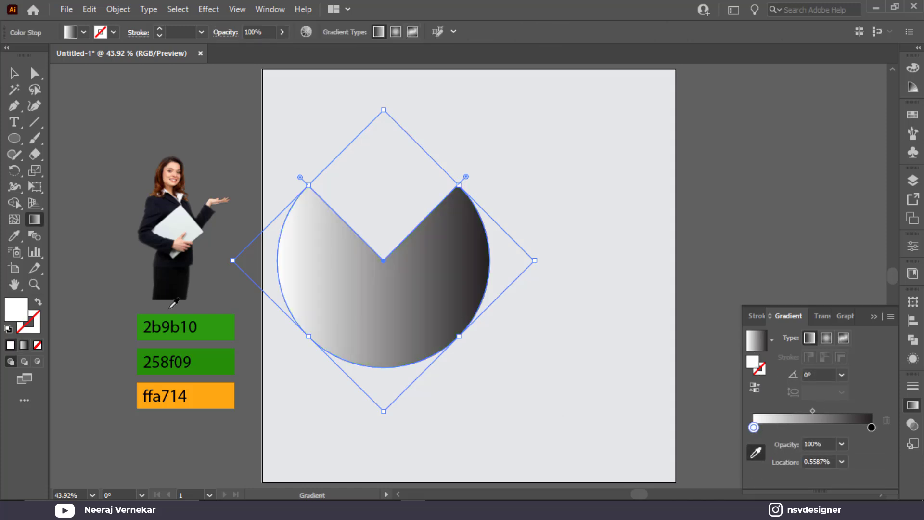
click(224, 322)
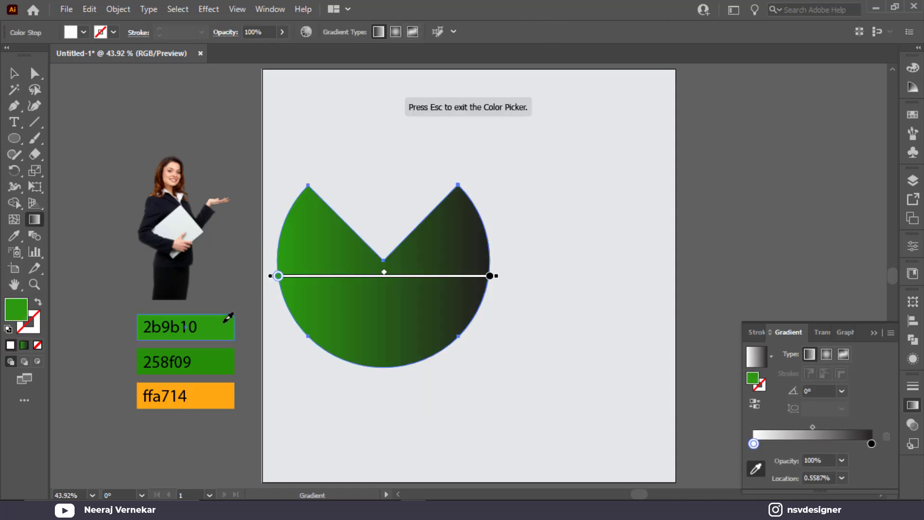
click(872, 444)
click(216, 359)
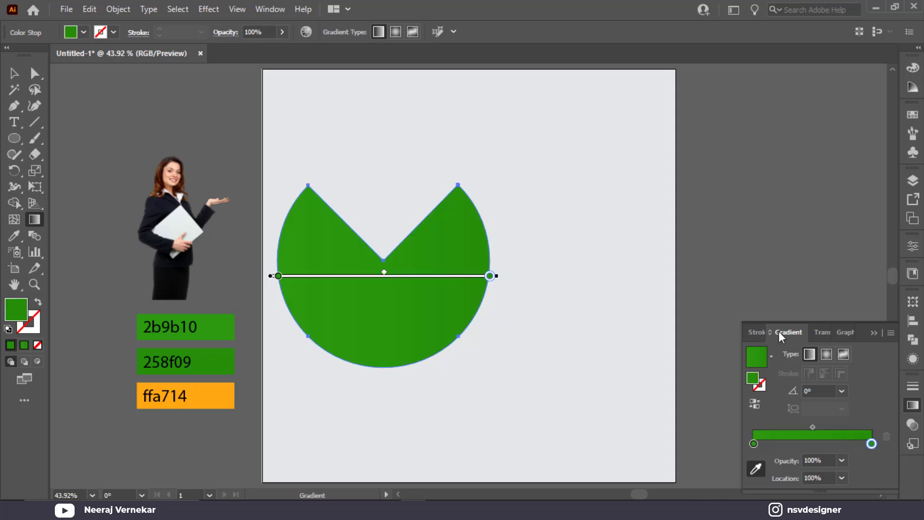
Redraw the gradient diagonally across the whole pie shape.
click(875, 334)
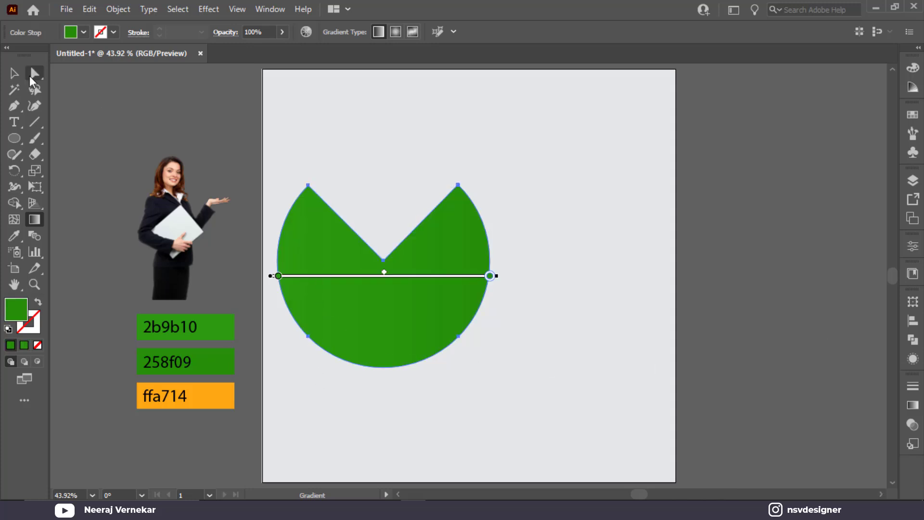
drag(290, 224, 357, 276)
drag(301, 208, 446, 303)
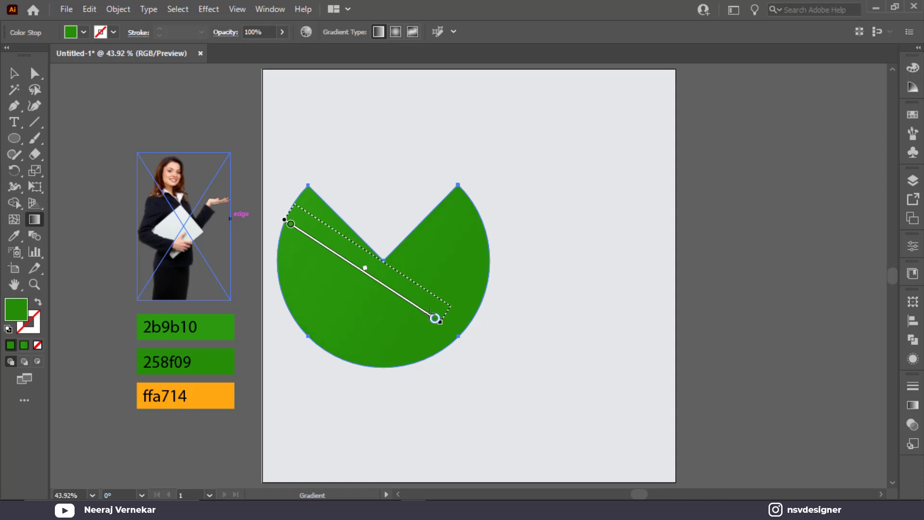
click(15, 73)
click(106, 125)
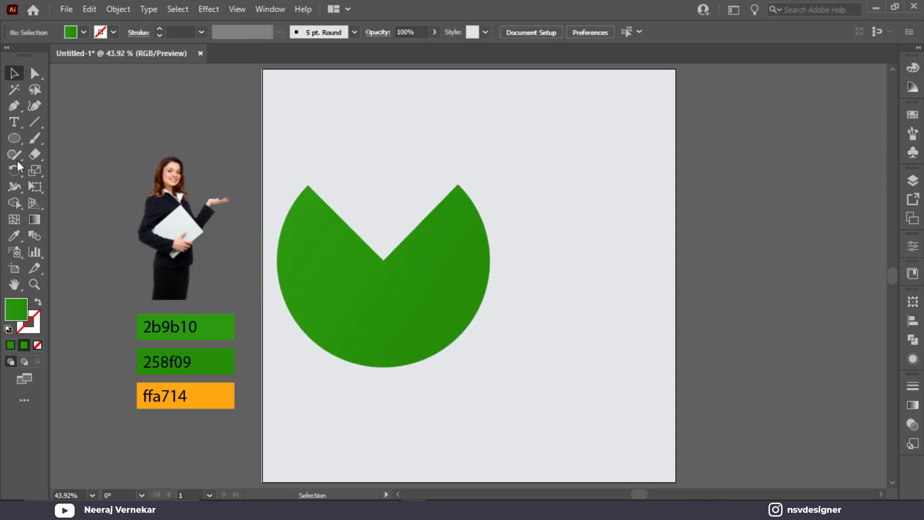
Draw a circle overlapping the pie's lower right and colour it ffa714 orange.
right_click(12, 142)
click(420, 200)
right_click(14, 140)
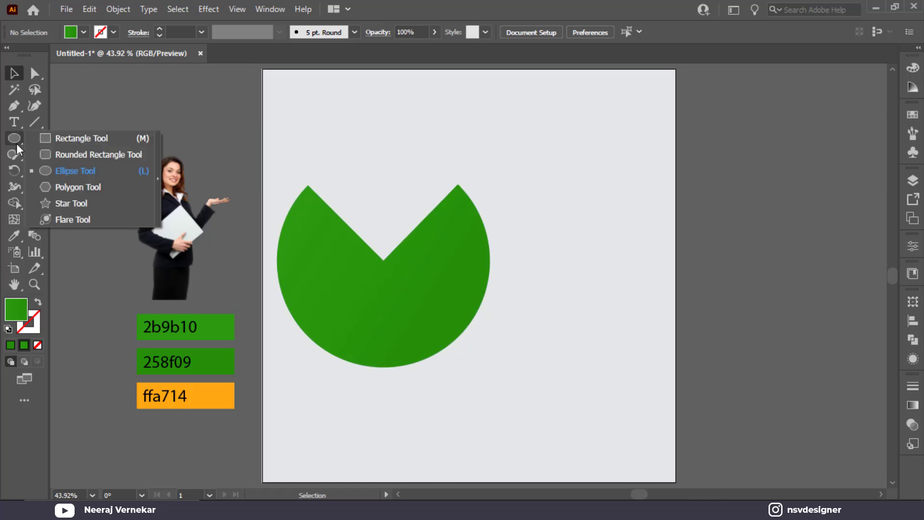
click(40, 170)
drag(469, 361, 533, 427)
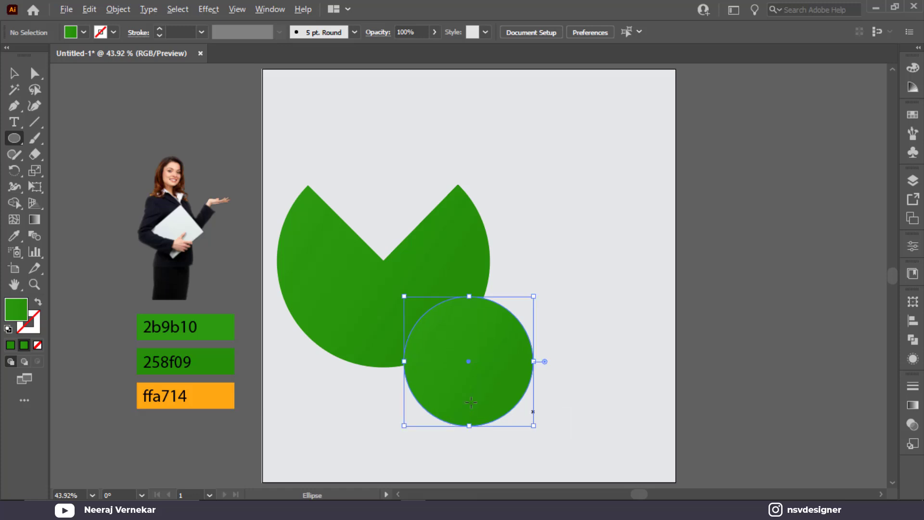
key(i)
click(186, 395)
key(v)
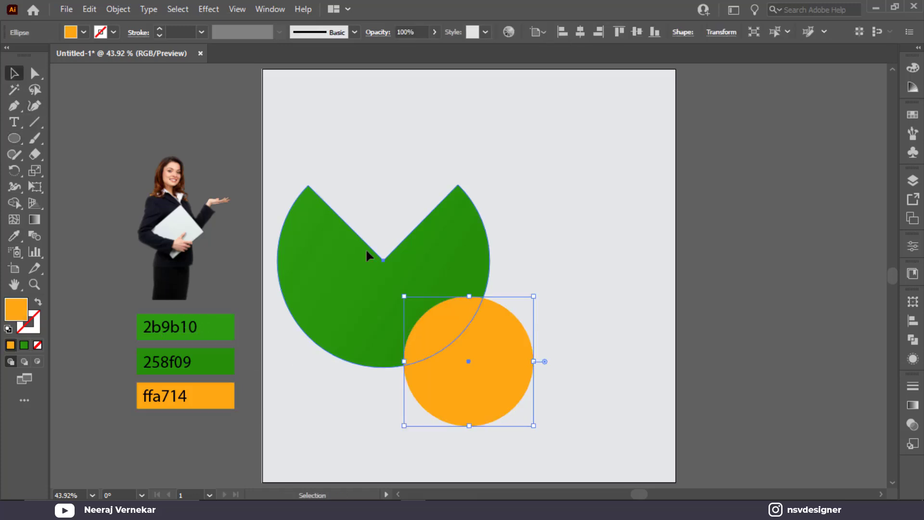
Bring the green shape in front of the orange circle and nudge the circle up and left.
right_click(366, 248)
mouse_move(445, 436)
click(538, 429)
click(530, 409)
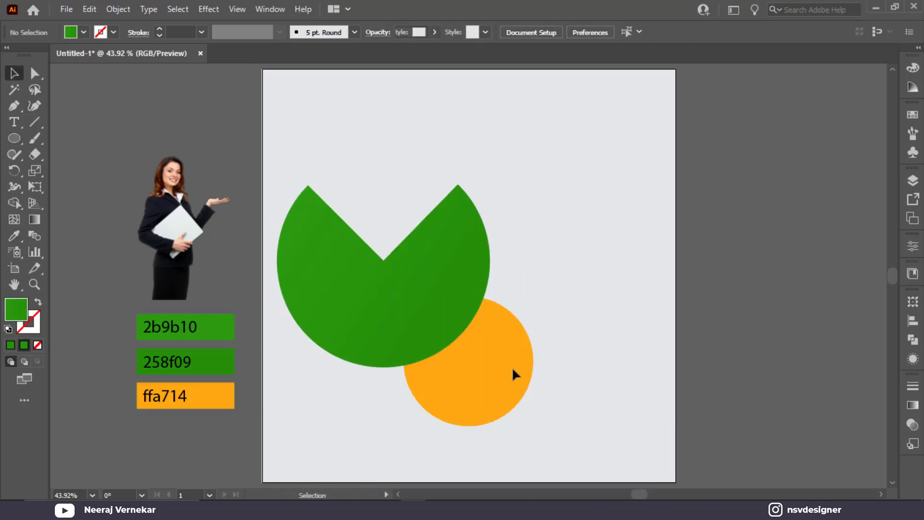
drag(512, 366, 501, 340)
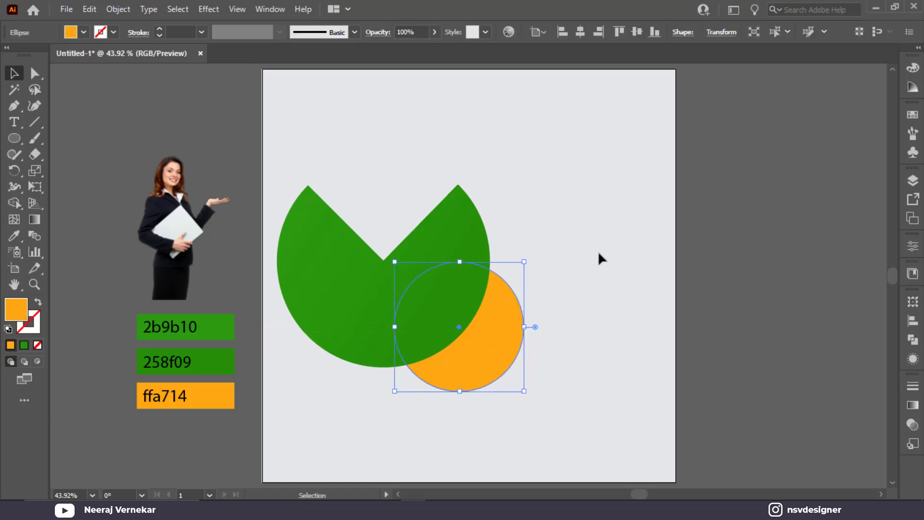
click(179, 246)
right_click(179, 245)
Bring the businesswoman image to the front, move it onto the artboard and enlarge it to full height.
mouse_move(303, 358)
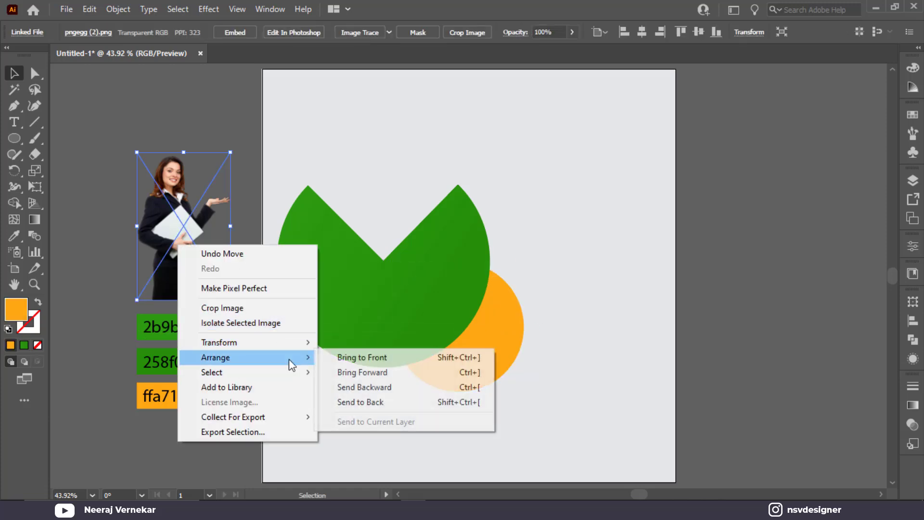
click(378, 356)
drag(220, 246, 477, 208)
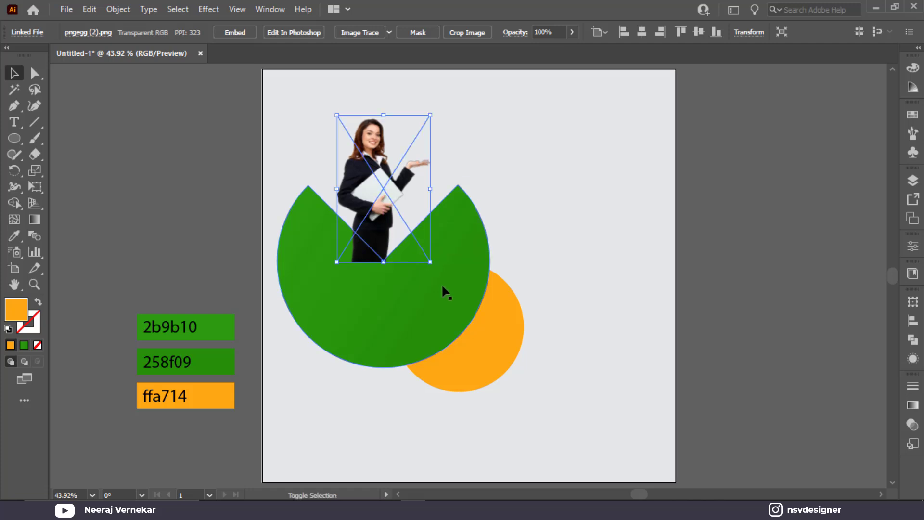
drag(431, 263, 566, 402)
drag(433, 295, 423, 373)
drag(328, 199, 270, 123)
drag(382, 262, 407, 262)
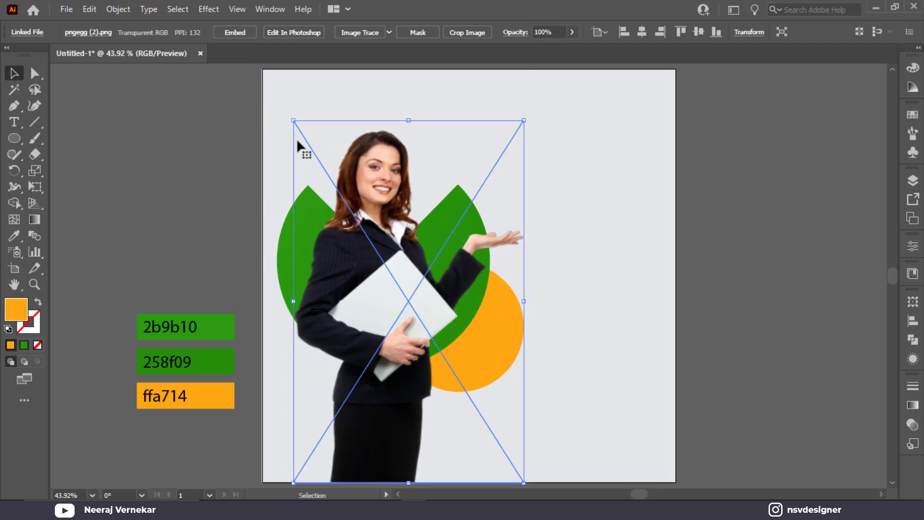
drag(291, 118, 265, 100)
drag(394, 239, 405, 239)
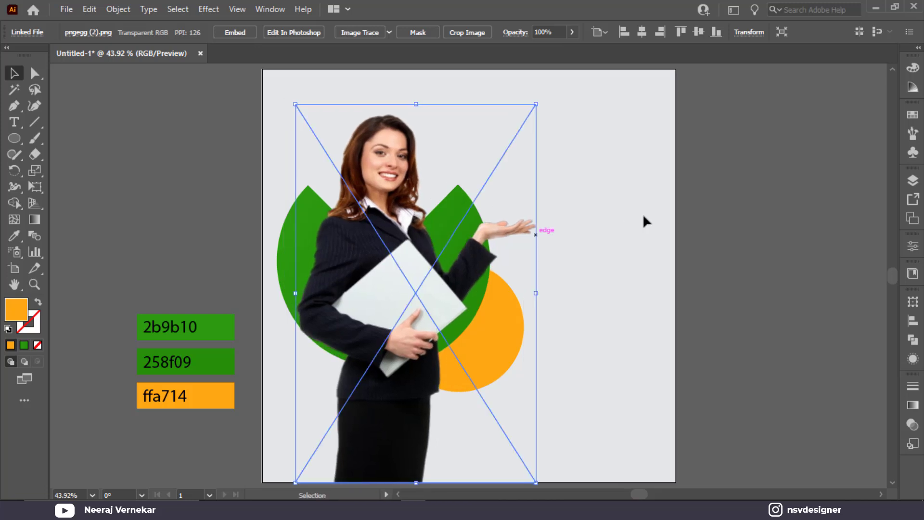
Raise the green shape higher behind the woman.
click(646, 221)
drag(283, 239, 282, 208)
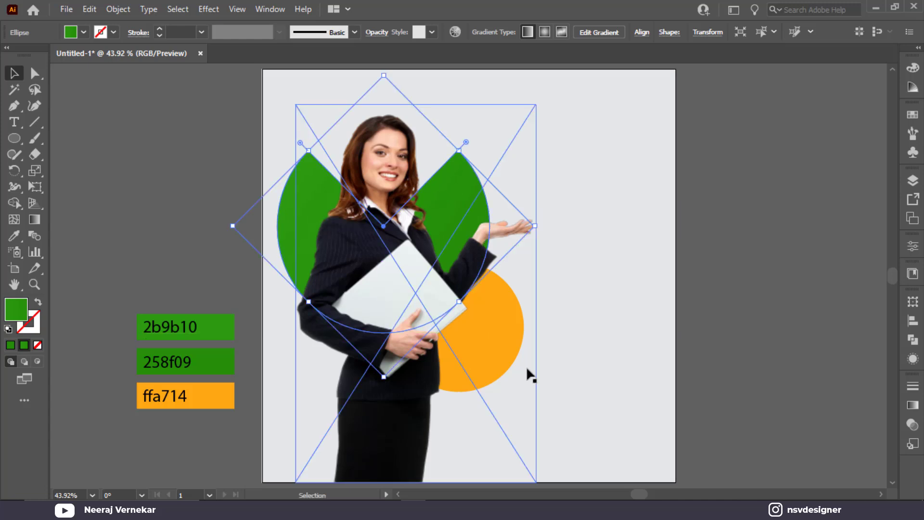
click(449, 350)
Lock the woman's image, then move the orange circle to the pie's upper left and shrink it.
key(ctrl+2)
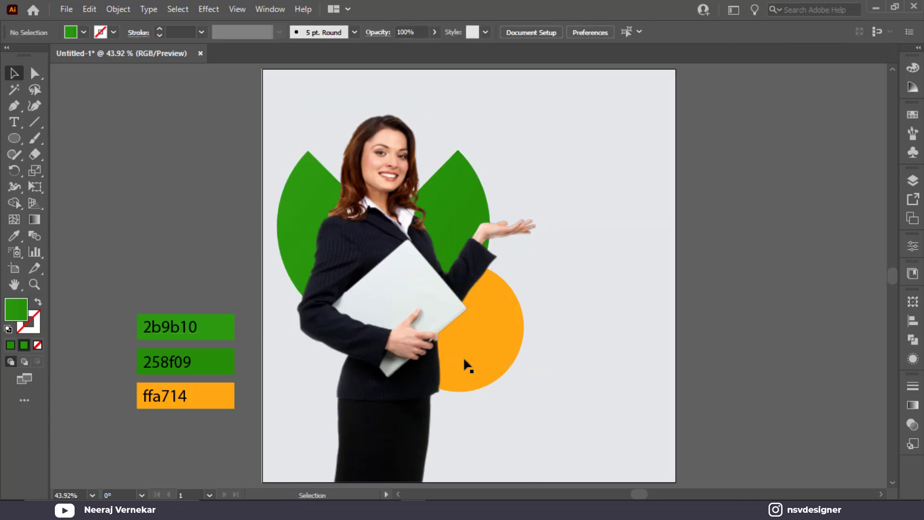
drag(519, 361, 334, 243)
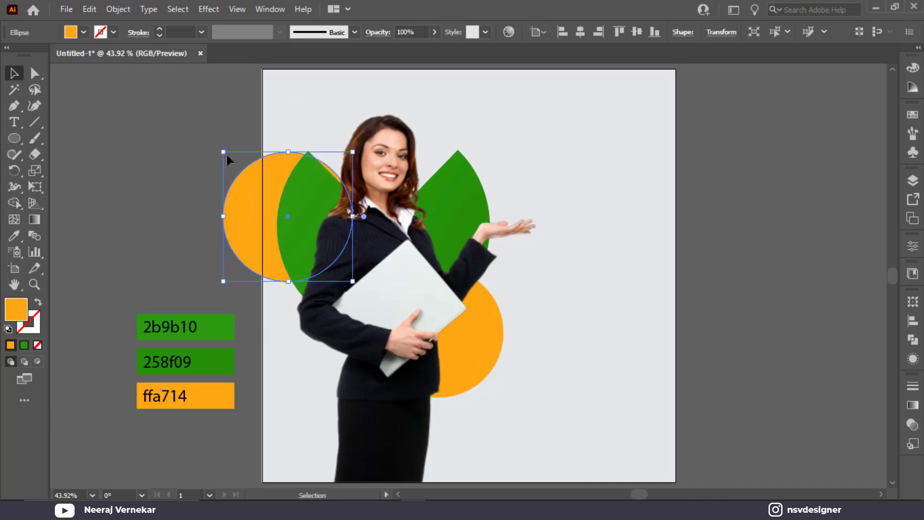
drag(224, 153, 268, 167)
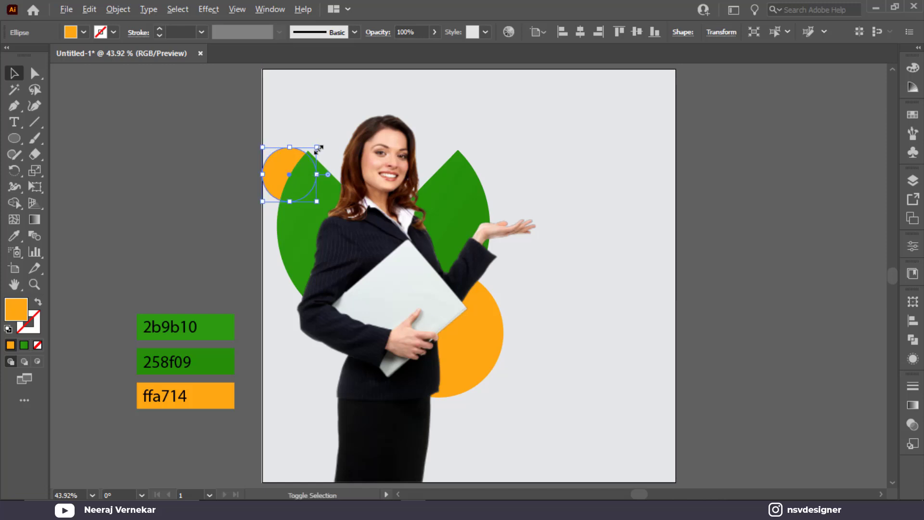
drag(318, 150, 283, 155)
click(225, 172)
click(567, 151)
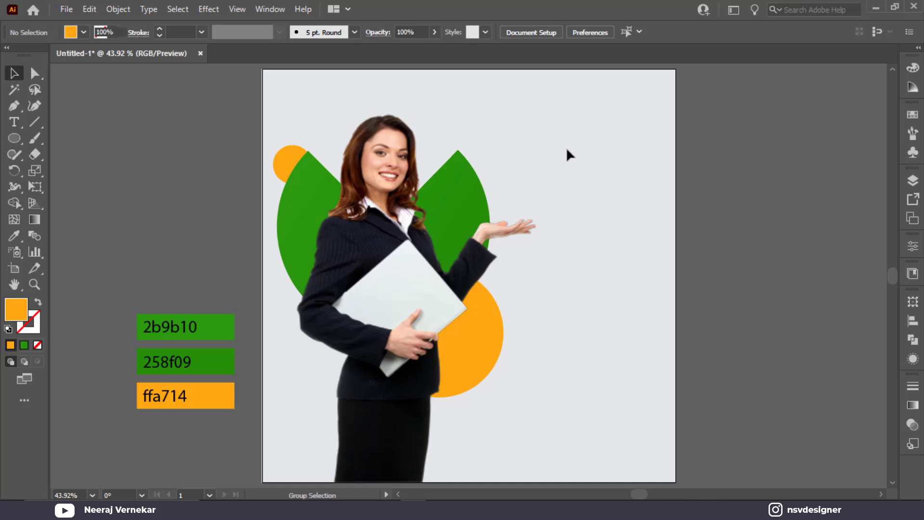
Unlock everything, lock the background rectangle, and undo a trial move of the woman's image.
key(ctrl+alt+2)
drag(766, 146, 662, 227)
key(ctrl+2)
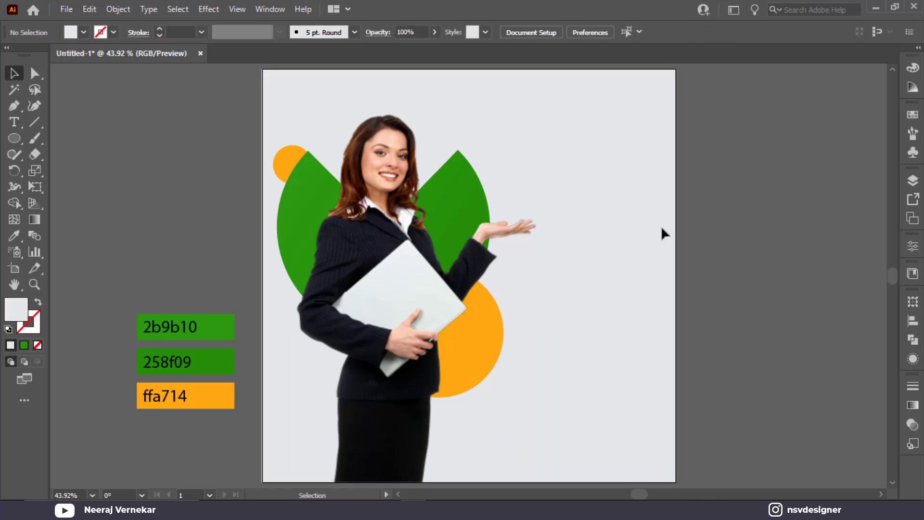
drag(528, 140, 407, 378)
key(ctrl+h)
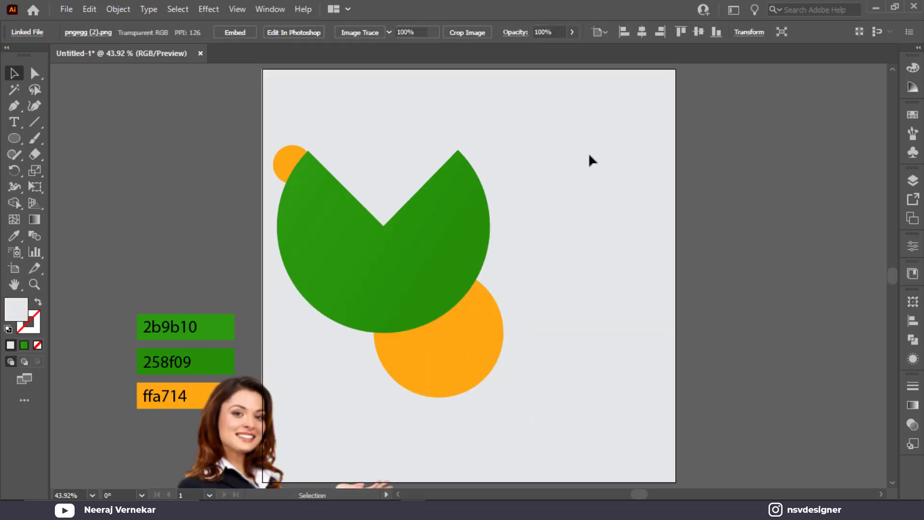
key(ctrl+z)
Nudge all artwork slightly upward, then lock the photo and select the green shape behind it.
key(ctrl+a)
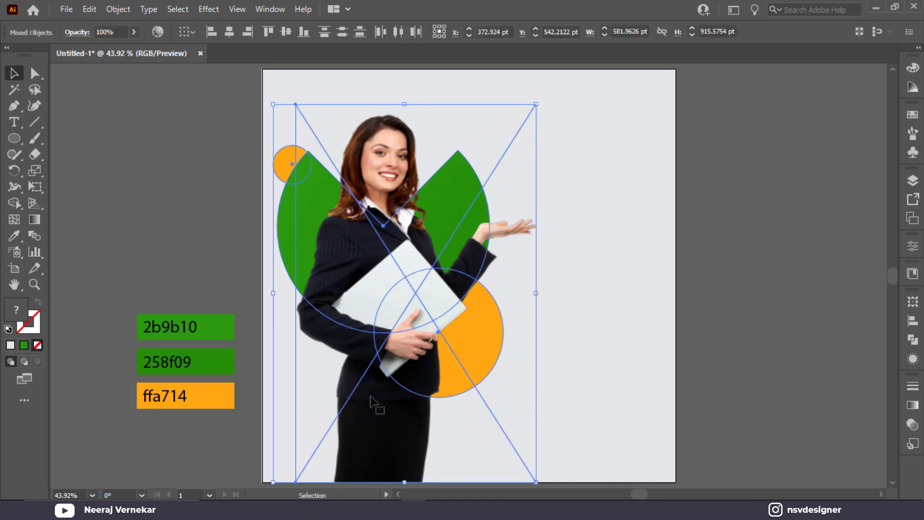
mouse_move(372, 403)
mouse_down()
mouse_move(378, 390)
mouse_move(371, 399)
mouse_up()
click(566, 407)
click(456, 174)
key(ctrl+2)
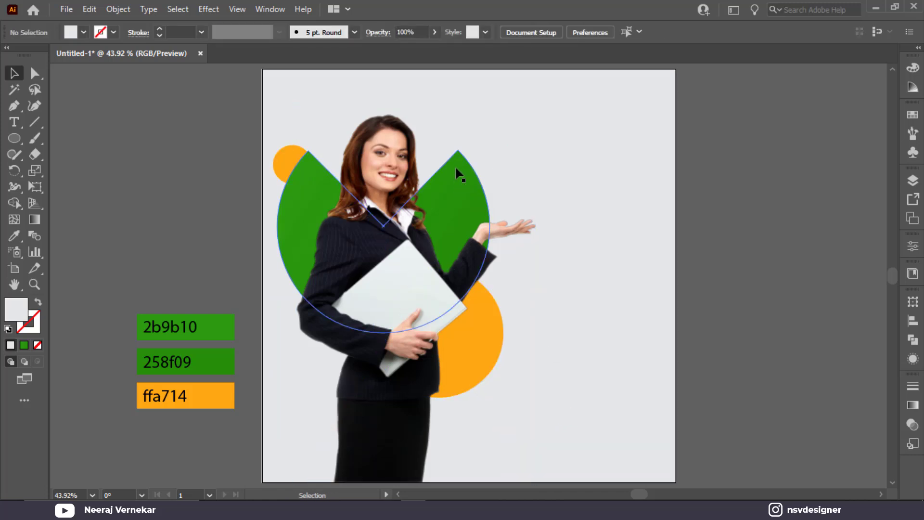
click(456, 175)
click(210, 10)
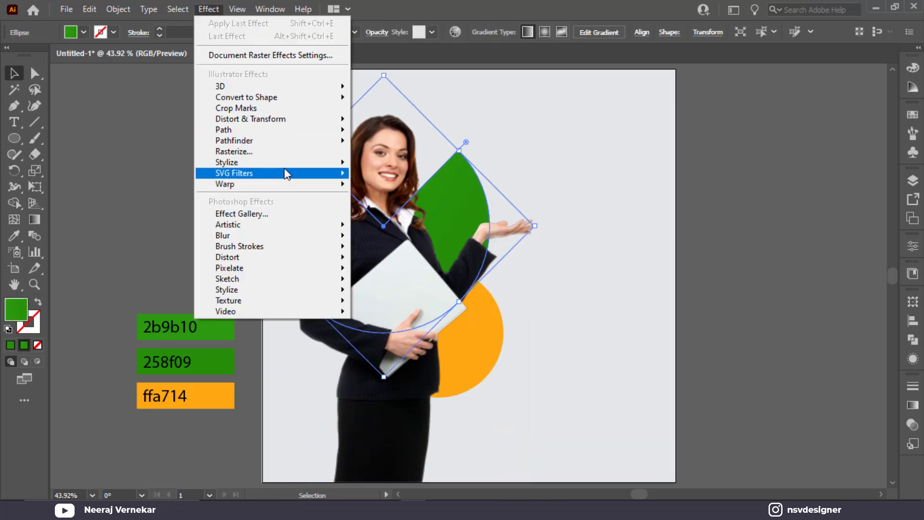
Apply a 55% drop shadow with 5 pt offsets and 5 pt blur to the green and orange shapes.
mouse_move(308, 161)
click(381, 169)
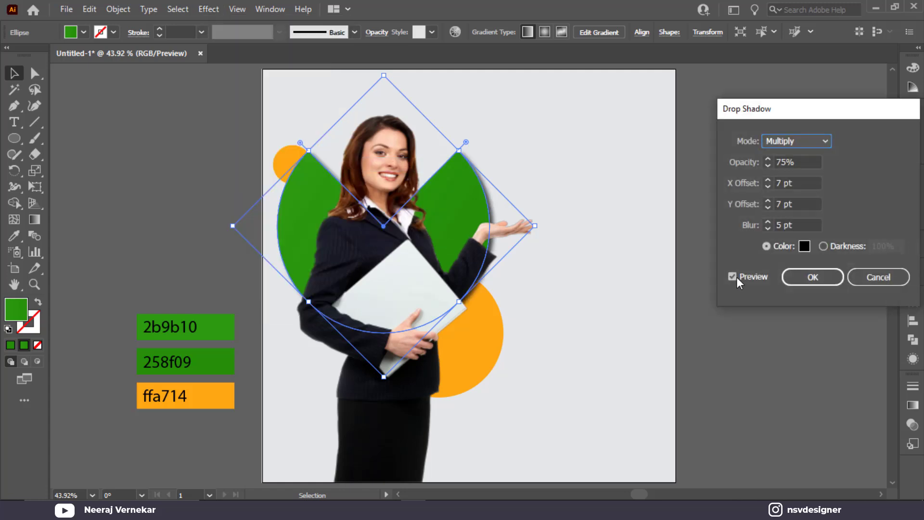
double_click(782, 183)
text(5)
key(Tab)
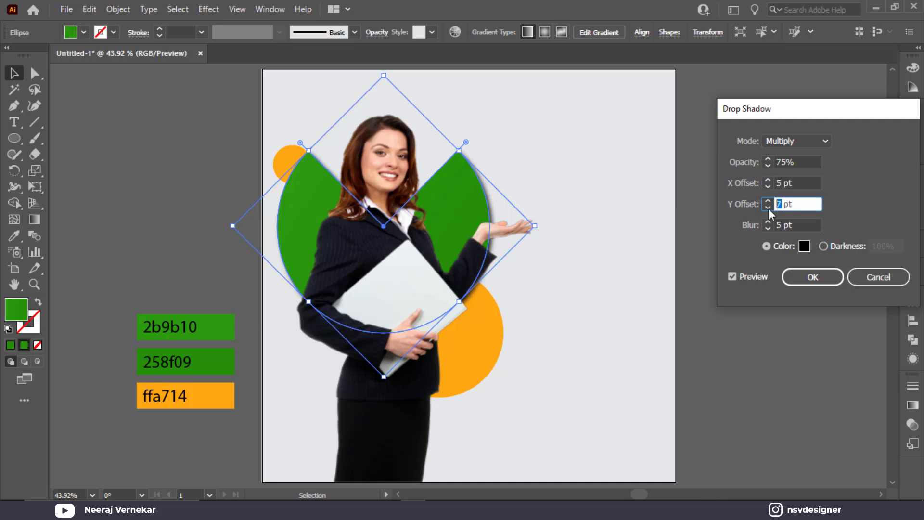
drag(783, 161, 766, 166)
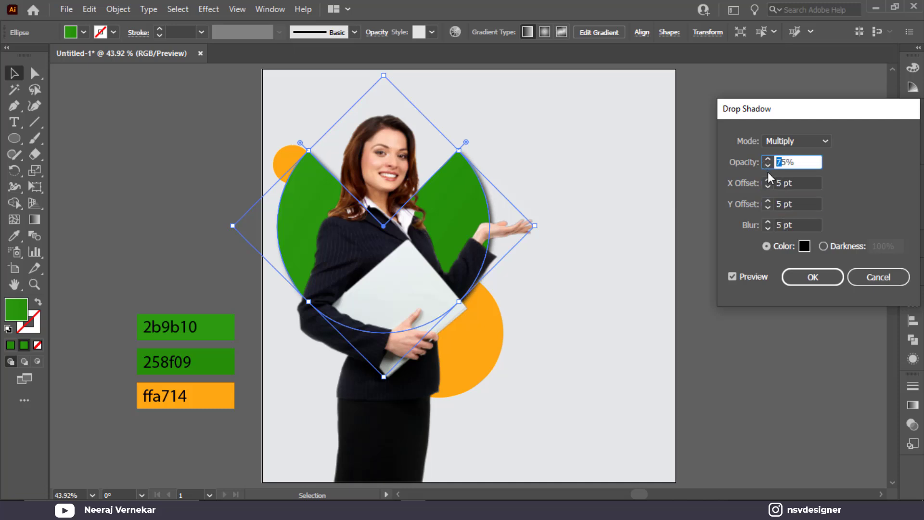
click(733, 276)
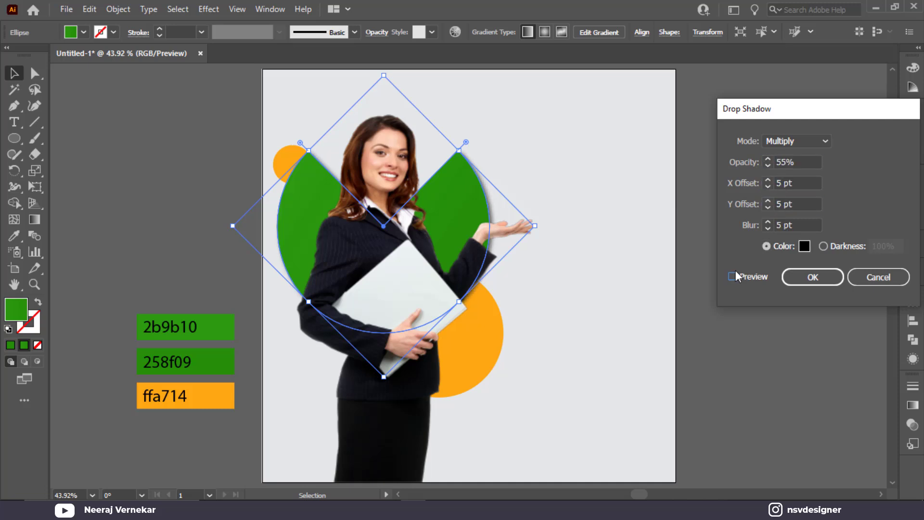
click(813, 277)
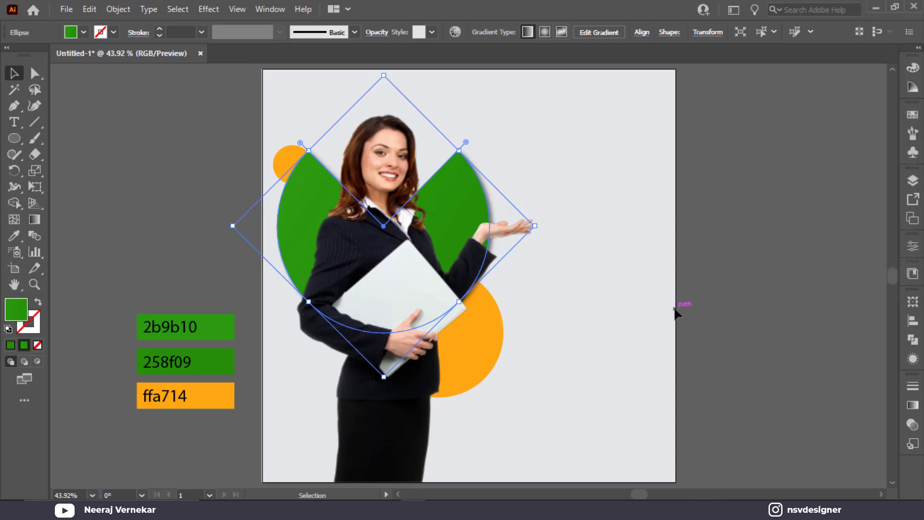
click(674, 310)
click(498, 361)
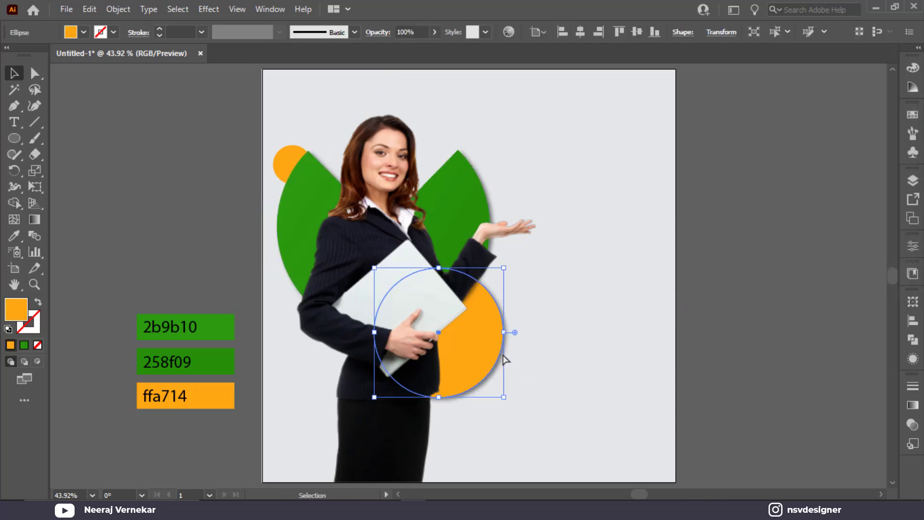
key(ctrl+shift+a)
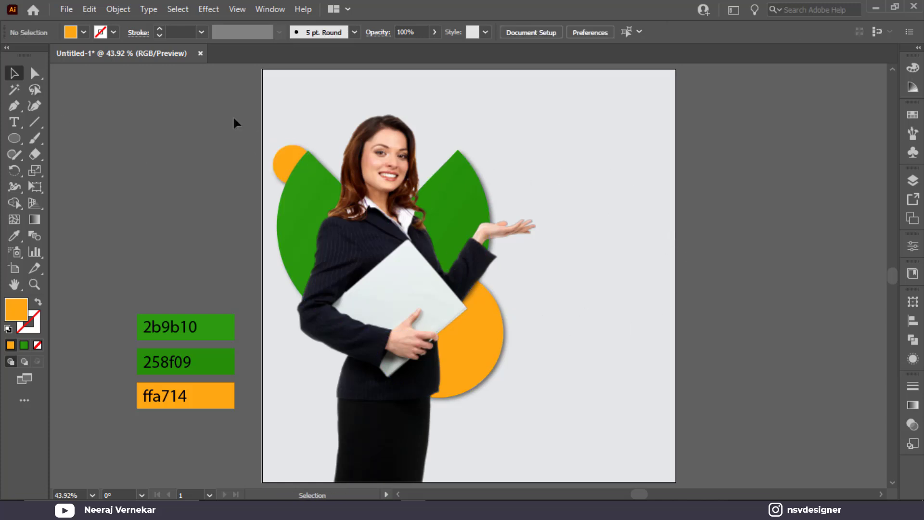
Draw a new circle on the pasteboard beside the page and give it a gradient fill.
click(15, 123)
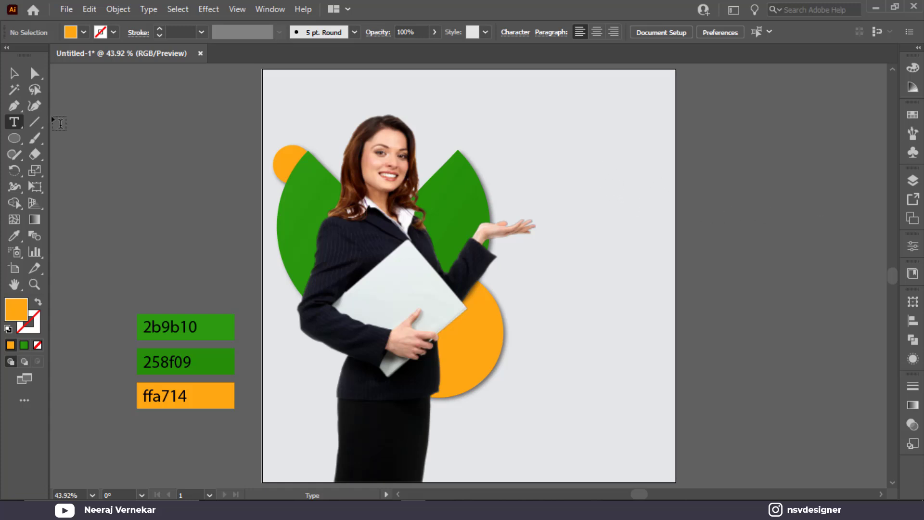
drag(16, 145, 96, 169)
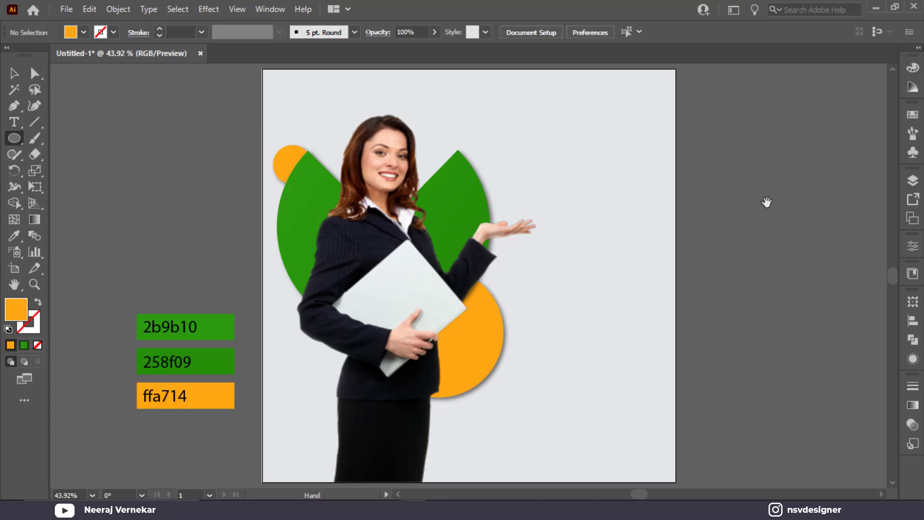
drag(767, 202, 422, 202)
drag(621, 222, 697, 298)
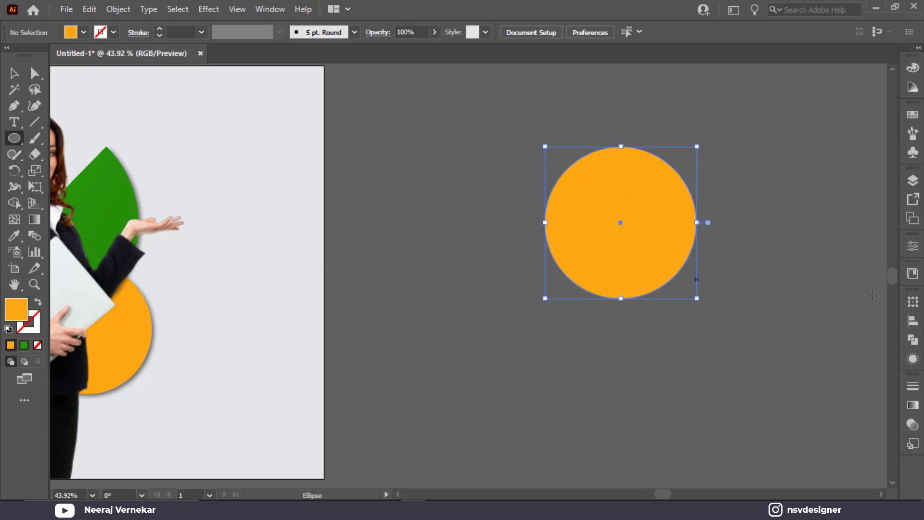
click(913, 403)
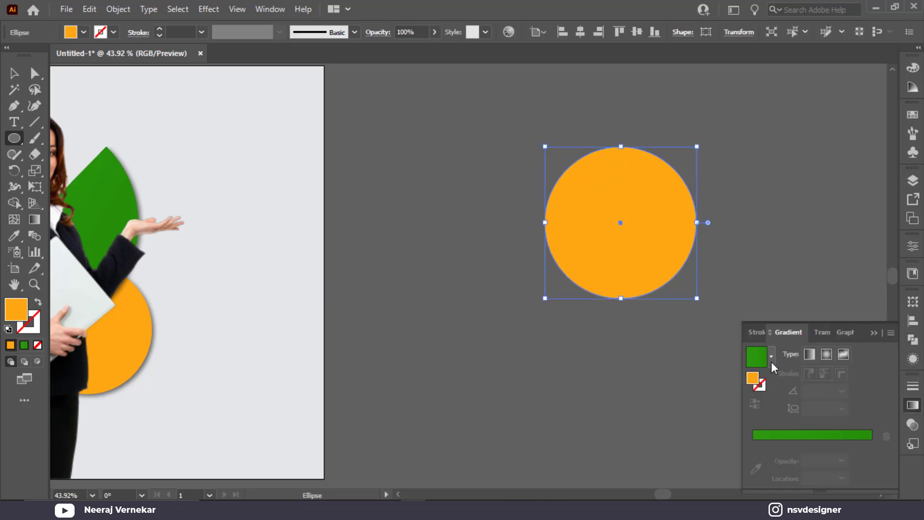
click(821, 356)
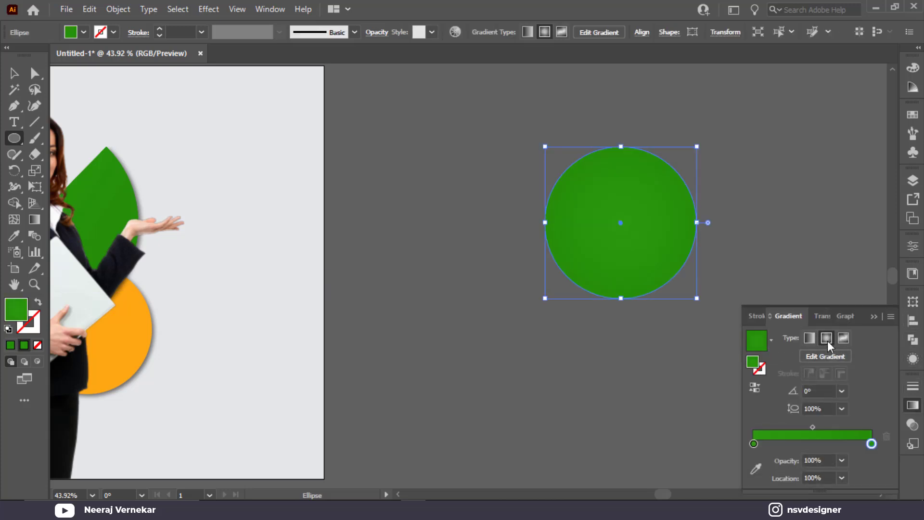
Fill the circle with a reversed radial White, Black gradient so its centre is black.
click(773, 346)
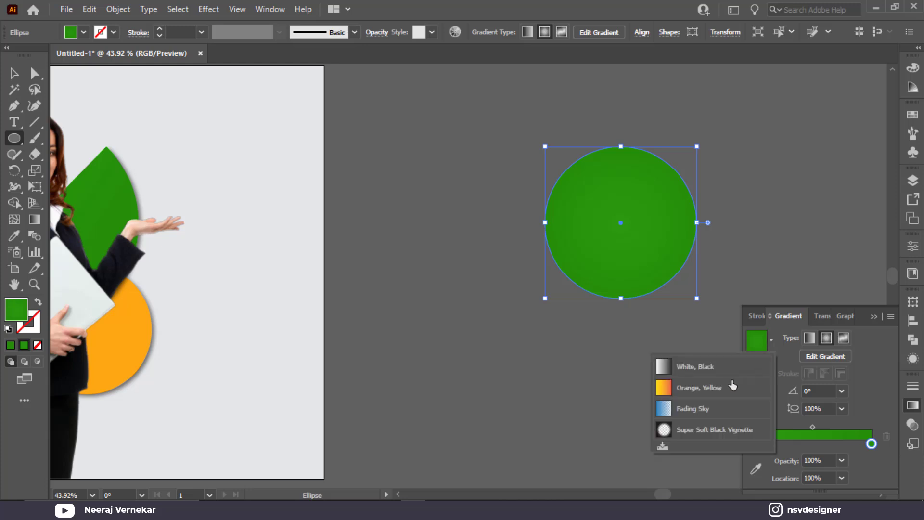
click(713, 367)
click(826, 338)
click(755, 387)
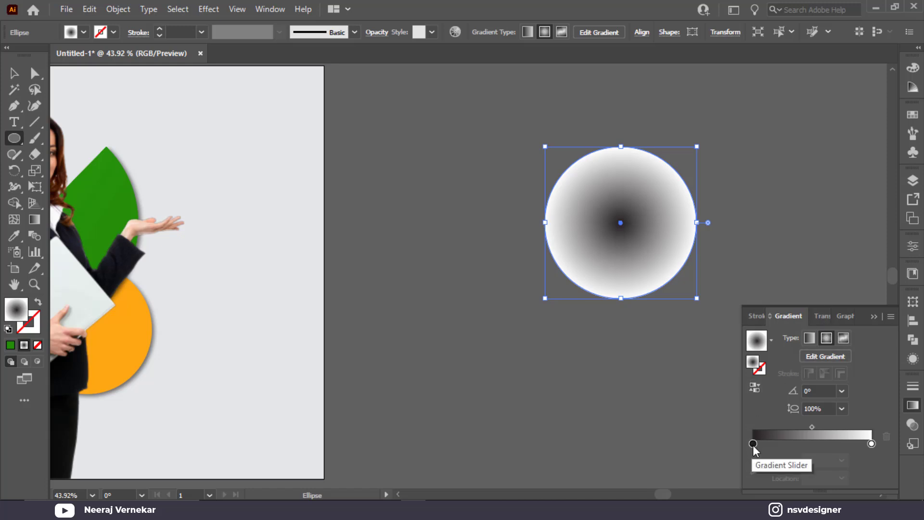
Apply the Color Halftone effect with Max Radius 15 to the circle.
key(v)
click(209, 9)
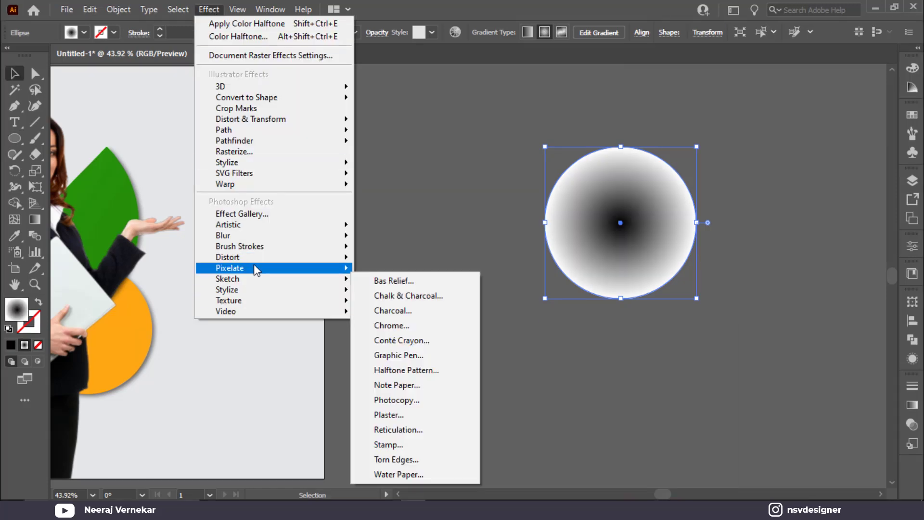
mouse_move(240, 268)
click(380, 269)
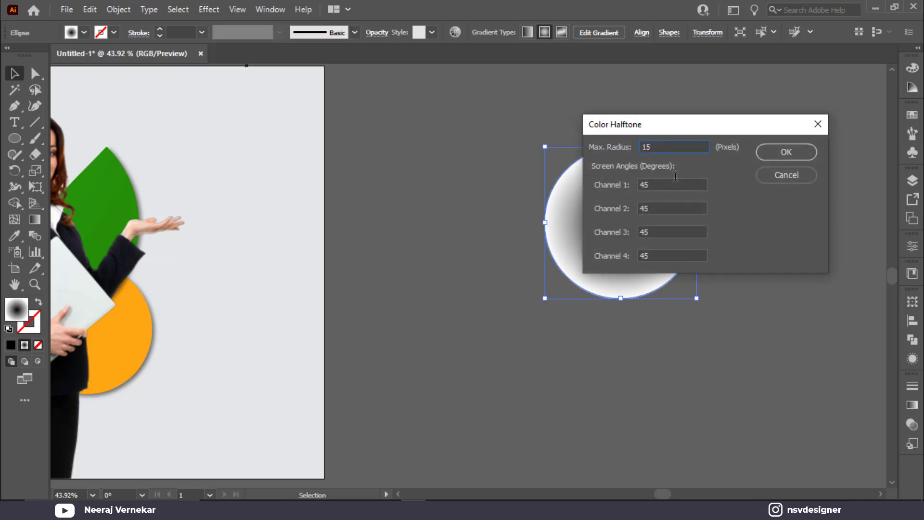
click(785, 149)
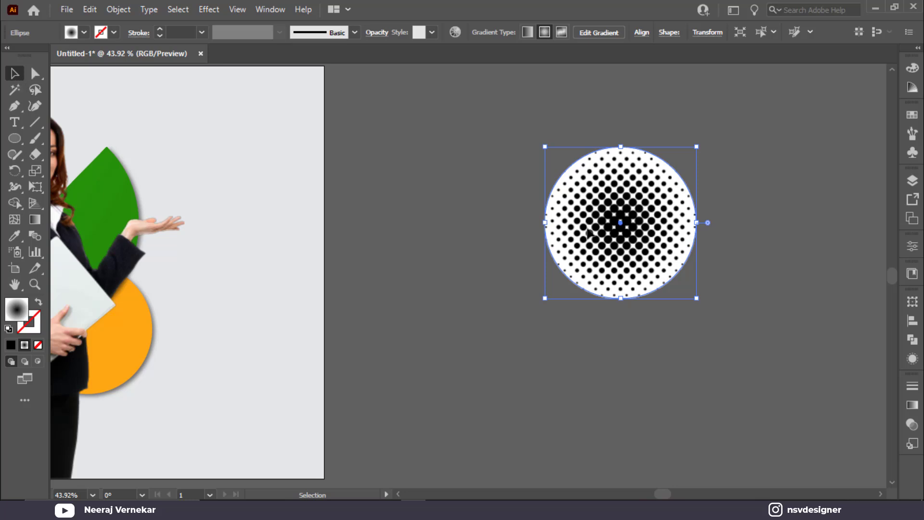
click(116, 10)
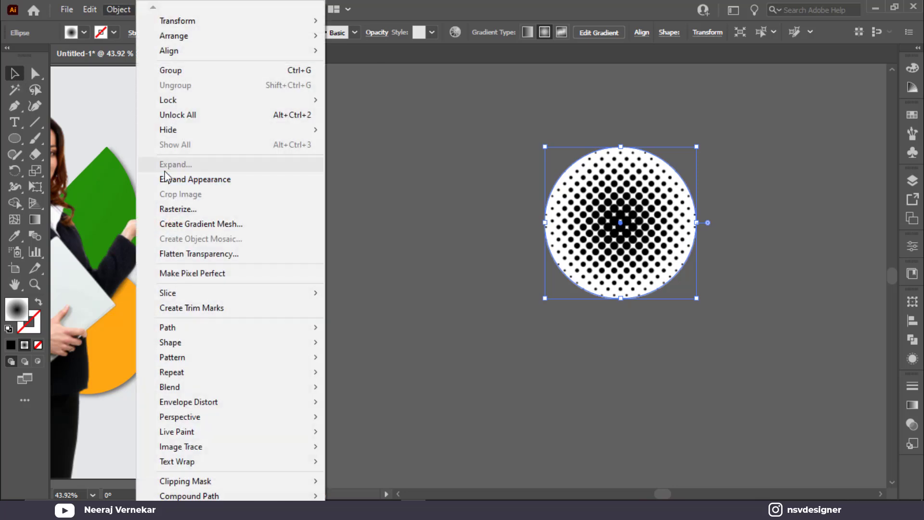
Expand the halftone's appearance, then image-trace and expand it into vector shapes.
click(168, 186)
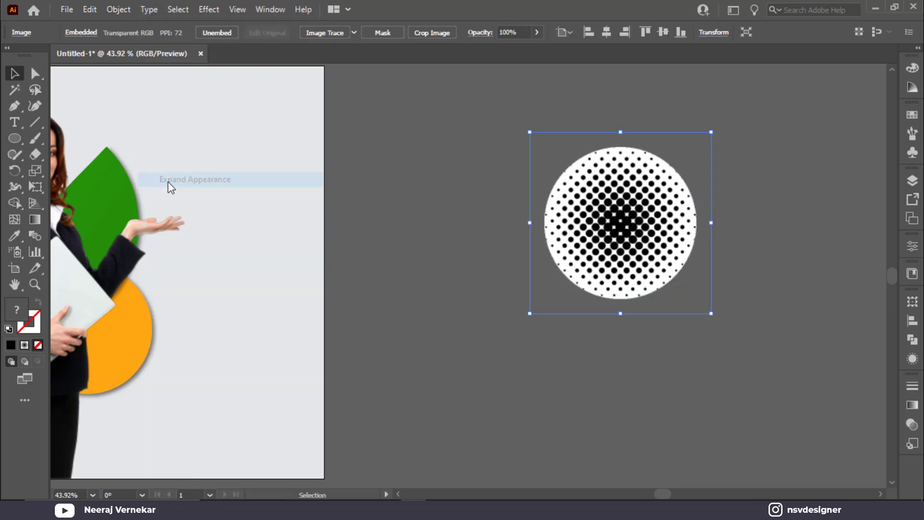
click(319, 34)
click(336, 34)
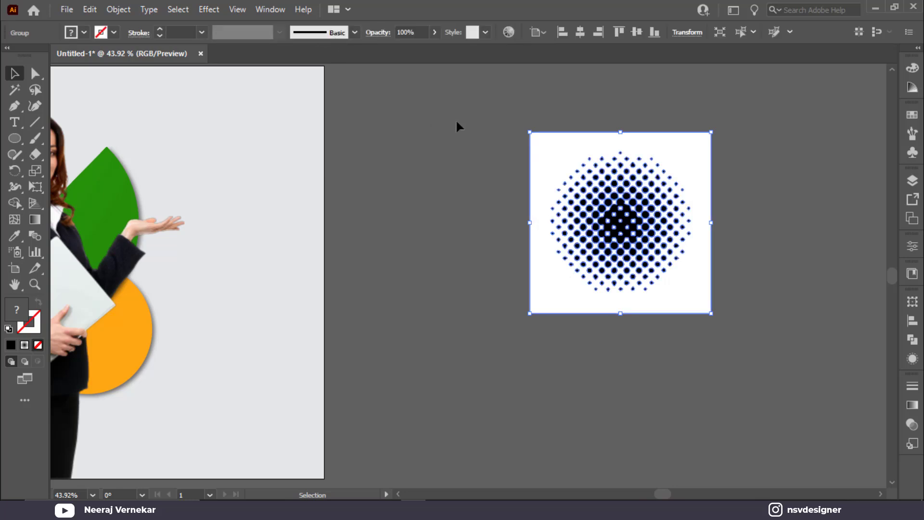
Ungroup the traced shapes, delete the white background square, and group the remaining dots.
right_click(681, 143)
click(721, 256)
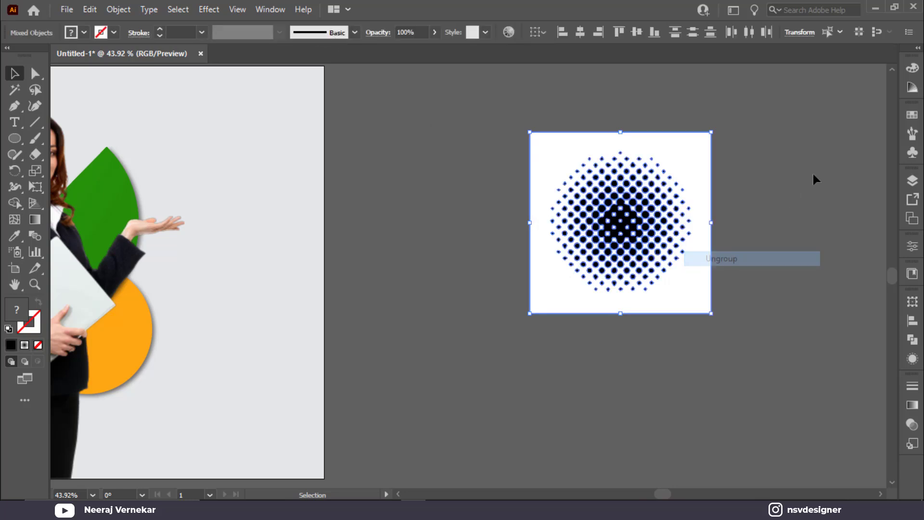
click(813, 172)
click(701, 157)
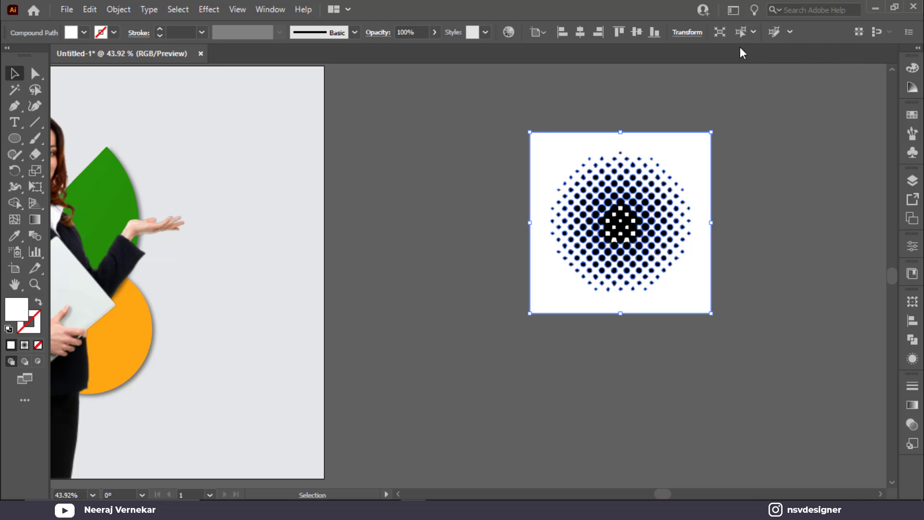
key(Delete)
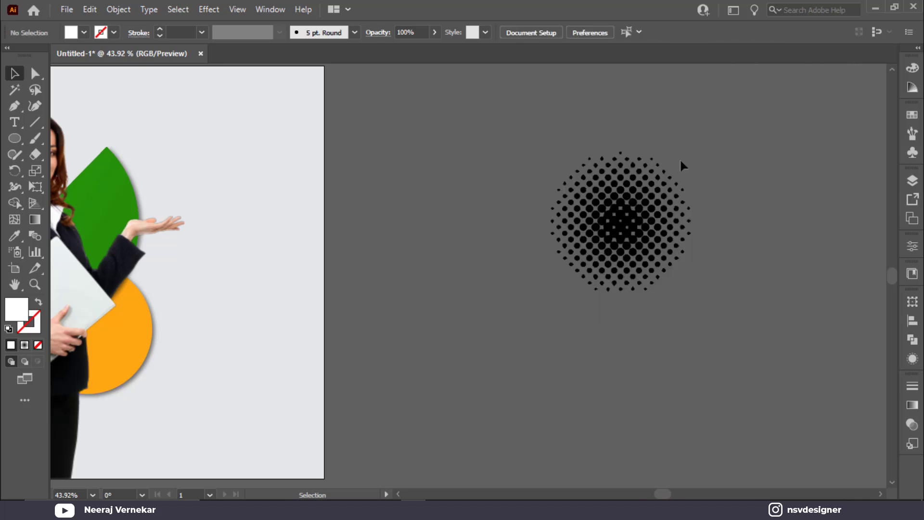
key(ctrl+a)
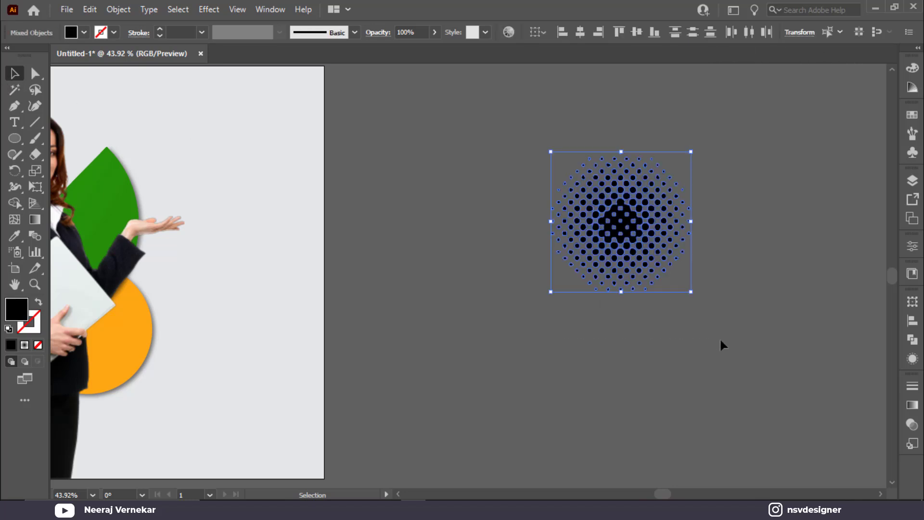
key(a)
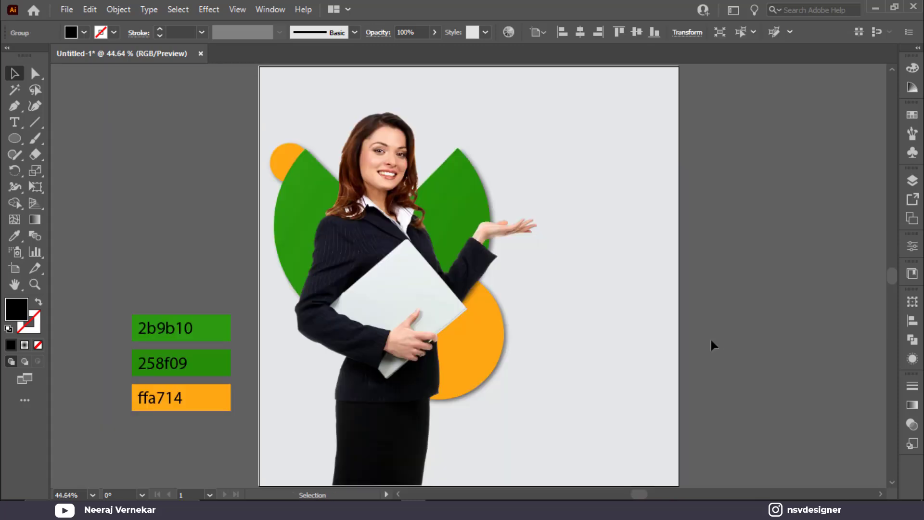
Move the halftone dots to the top of the page, enlarge them and fill them light gray.
drag(765, 297, 624, 293)
drag(837, 264, 314, 99)
drag(373, 185, 477, 260)
drag(494, 208, 603, 295)
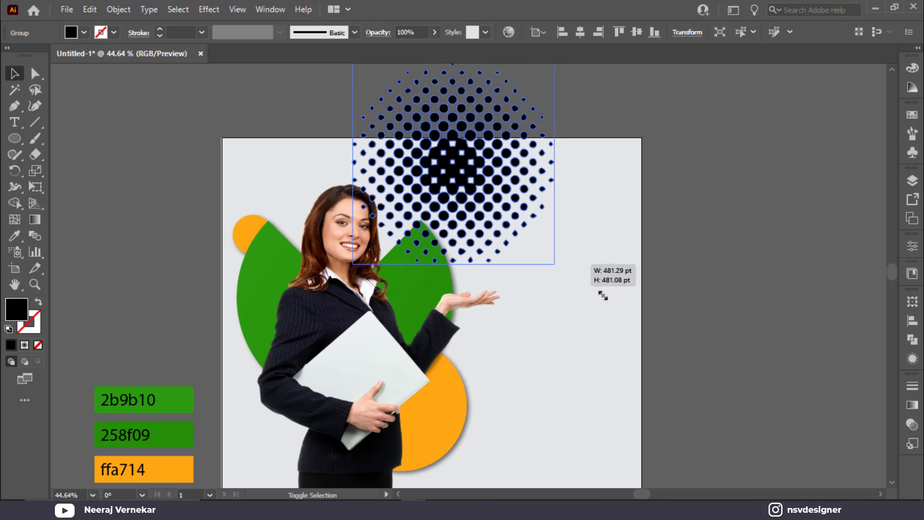
drag(452, 162, 437, 118)
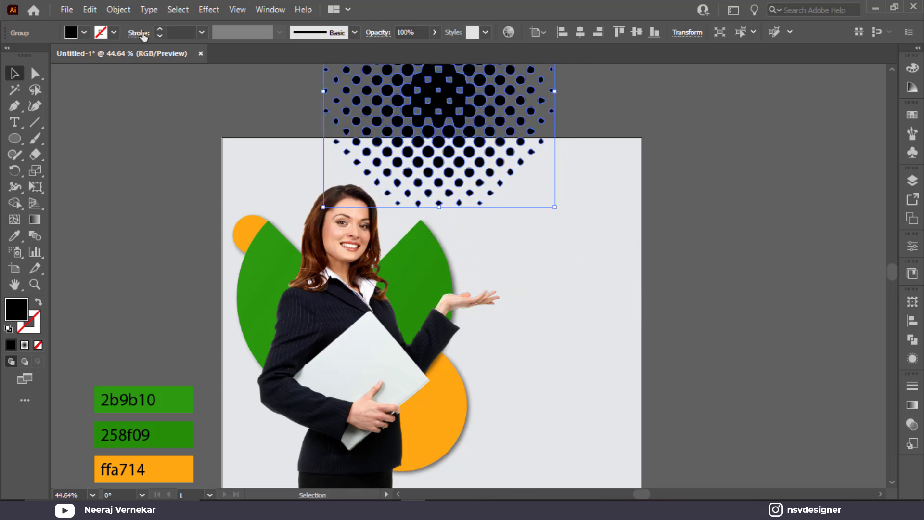
click(84, 32)
click(86, 97)
click(284, 105)
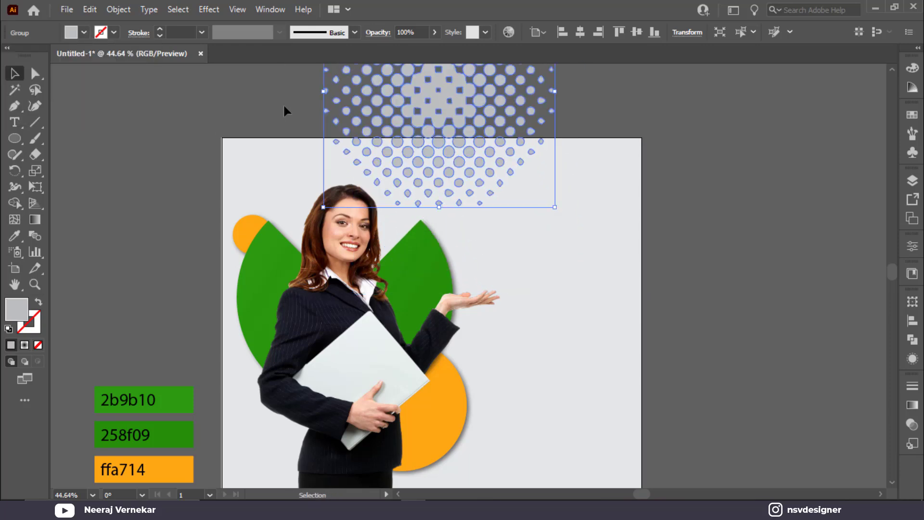
click(477, 142)
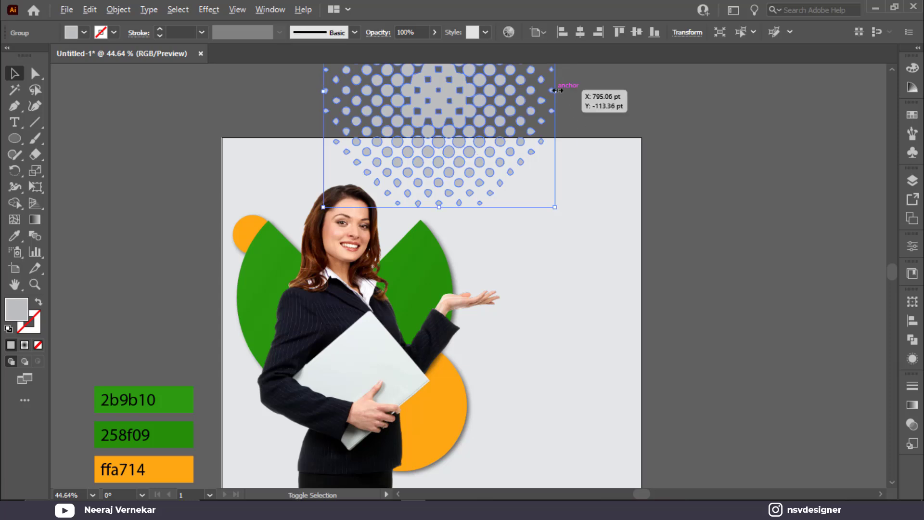
Resize the halftone over the woman and send it backward behind her and the leaves.
drag(555, 92, 572, 91)
drag(509, 141, 658, 313)
scroll(508, 114, down, 2)
scroll(508, 114, left, 1)
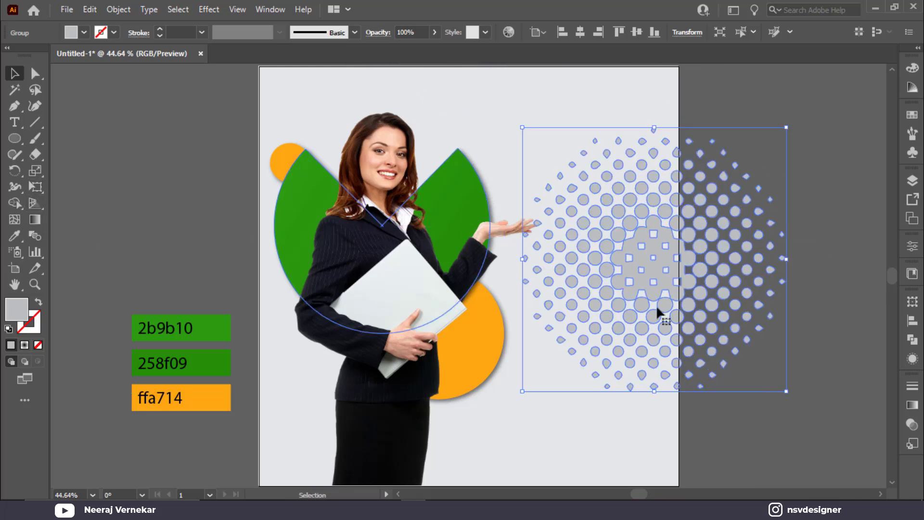
drag(786, 128, 755, 159)
drag(669, 244, 488, 226)
drag(590, 354, 615, 375)
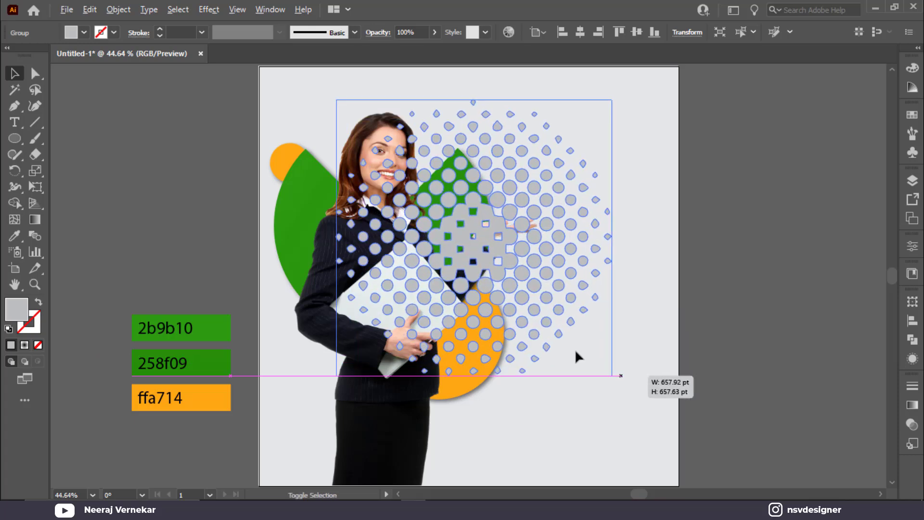
drag(521, 324, 527, 346)
key(ctrl+[)
key(ctrl+[)
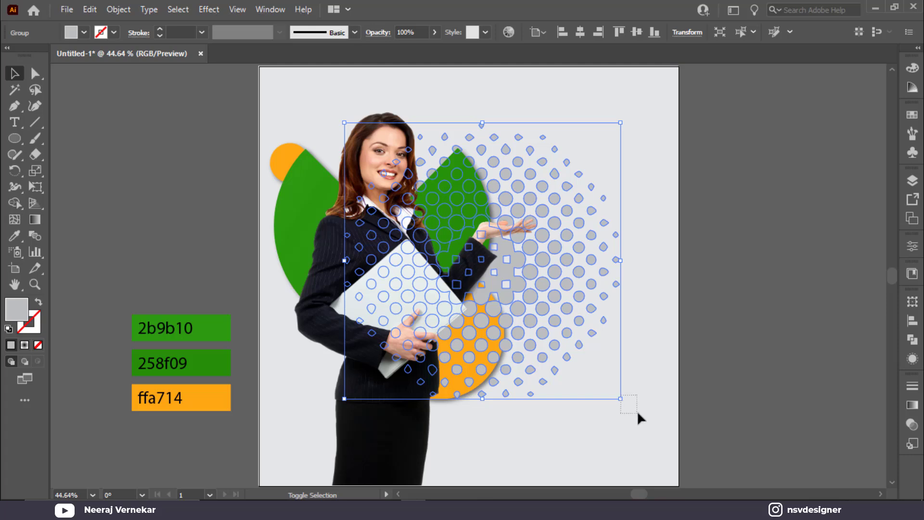
drag(553, 340, 489, 318)
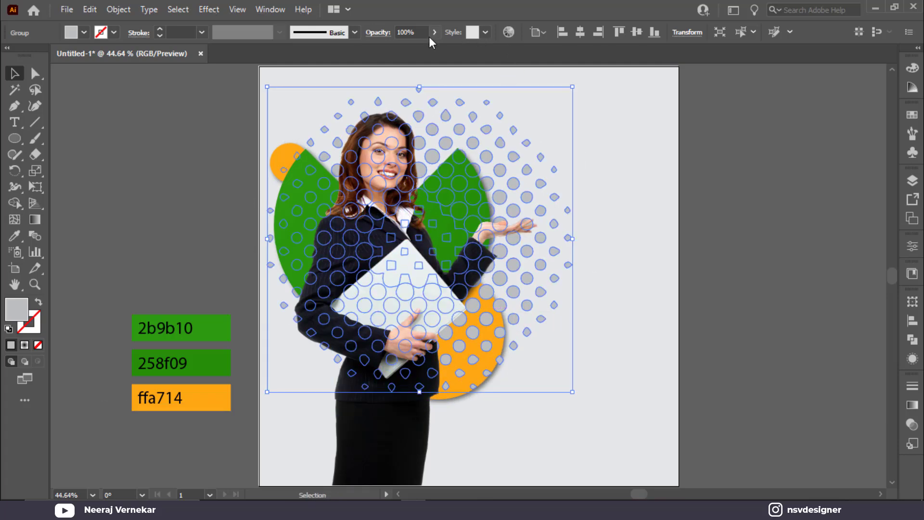
Fade the halftone to 37% opacity, nudge it up, and start a text object beside the artboard.
drag(414, 50, 403, 50)
click(688, 231)
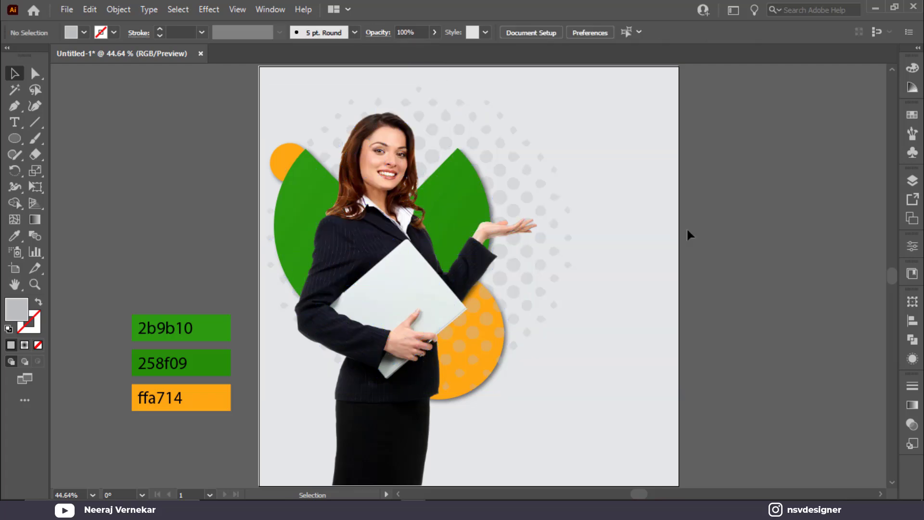
drag(562, 259, 551, 236)
click(698, 291)
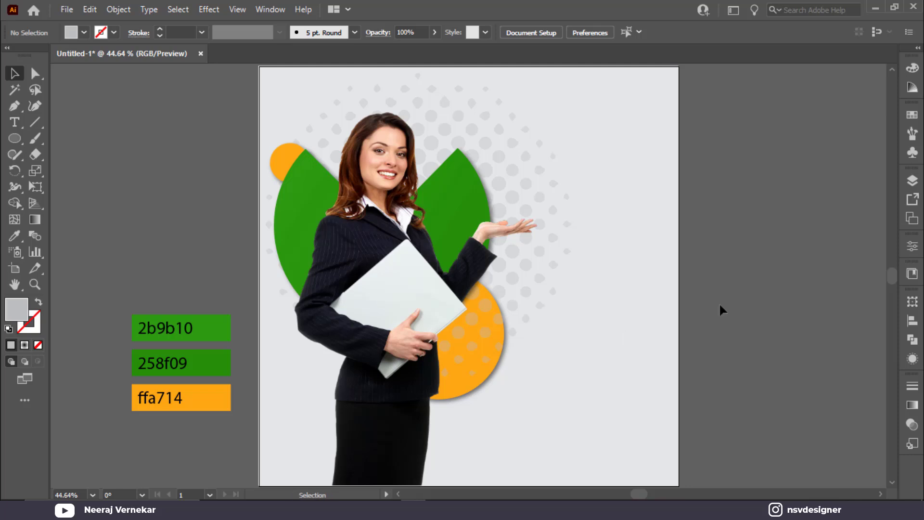
click(14, 120)
click(751, 229)
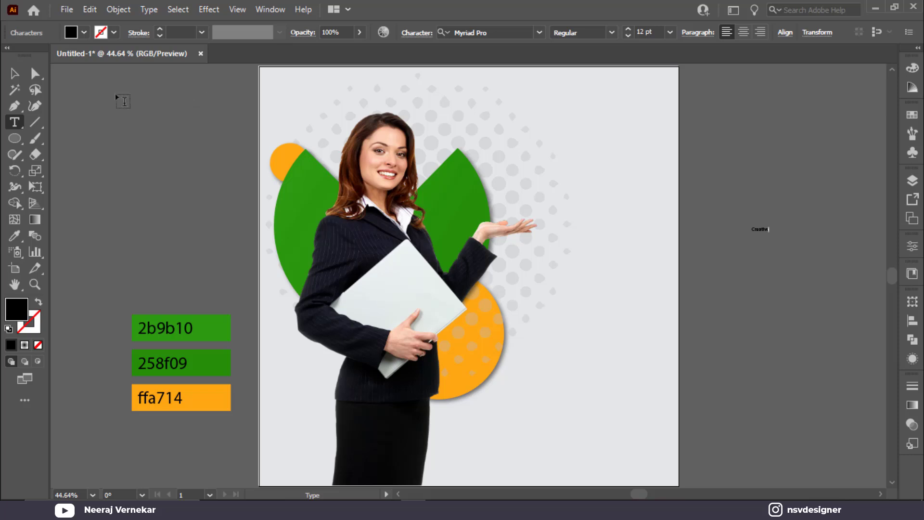
Enlarge the Creative text and retype the copied line as MARKETING.
click(14, 75)
drag(773, 235, 803, 225)
click(785, 248)
double_click(802, 225)
key(ctrl+a)
text(MA)
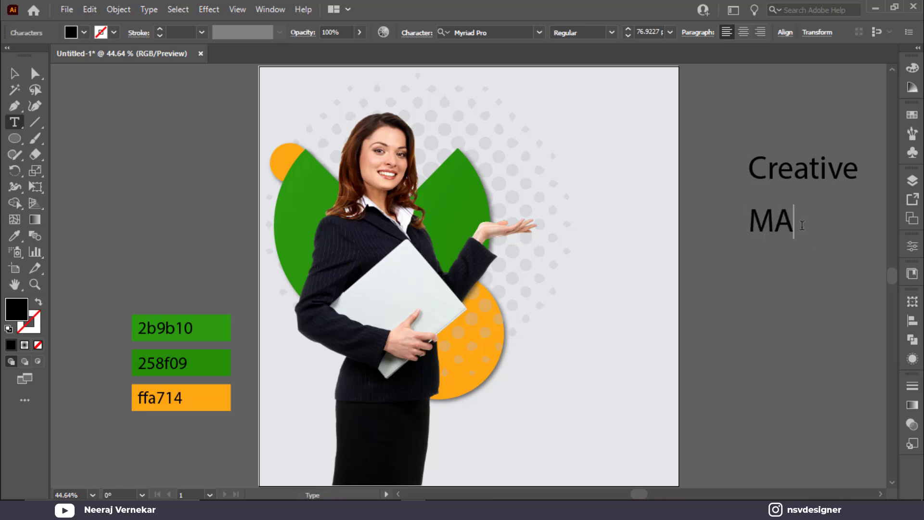
text(RJETIN)
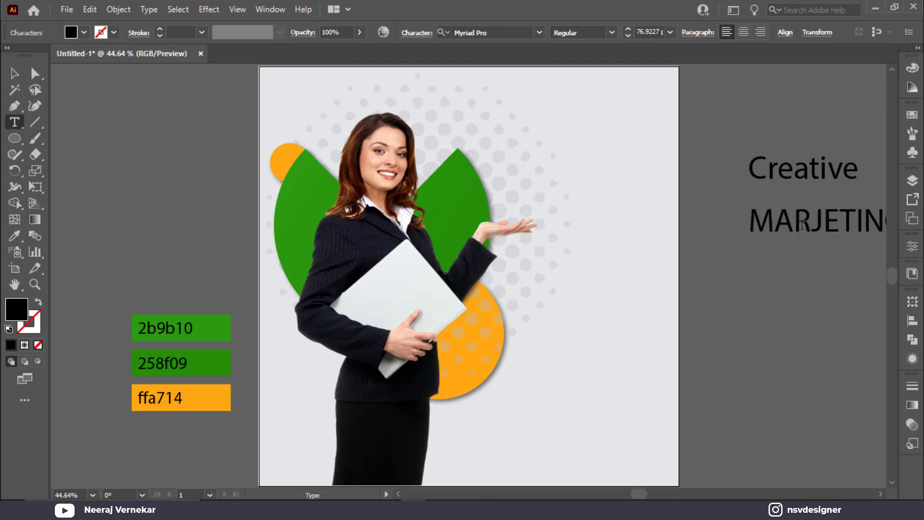
drag(811, 220, 822, 222)
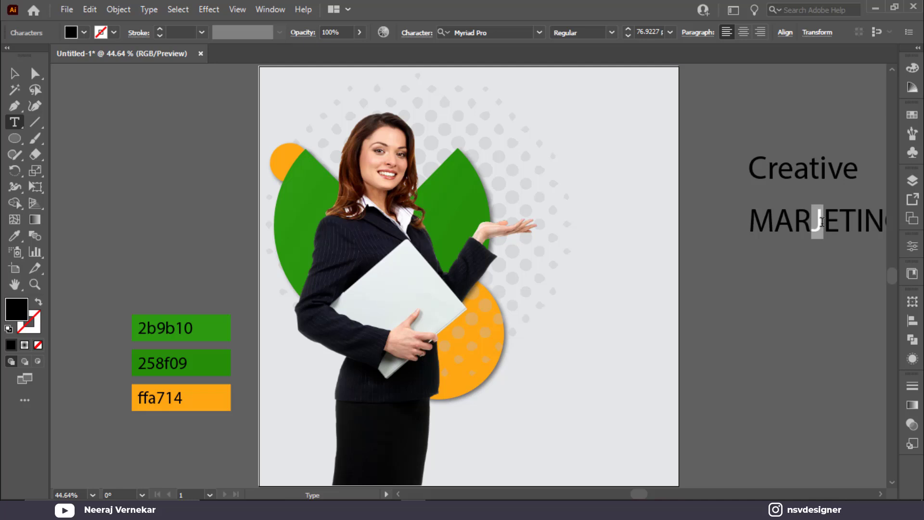
text(K)
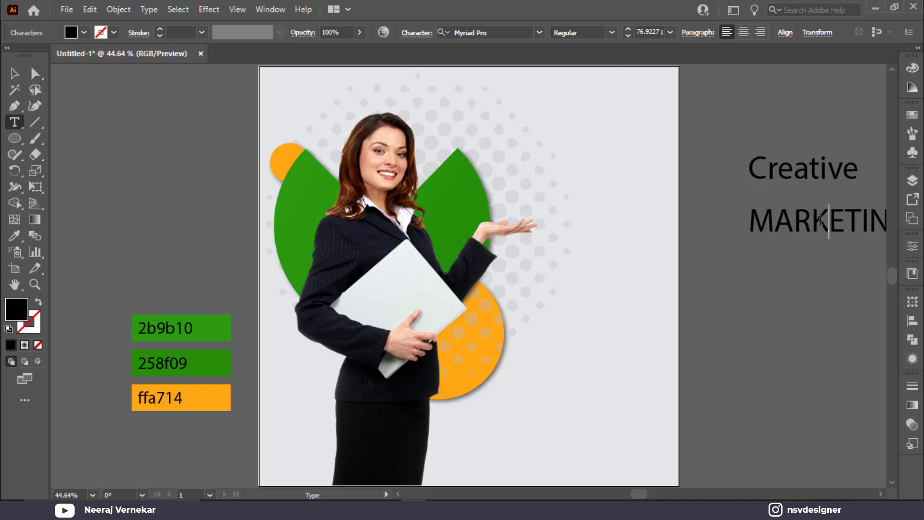
click(22, 72)
Duplicate the MARKETING line below it and retype the copy as Agency.
drag(824, 226, 820, 262)
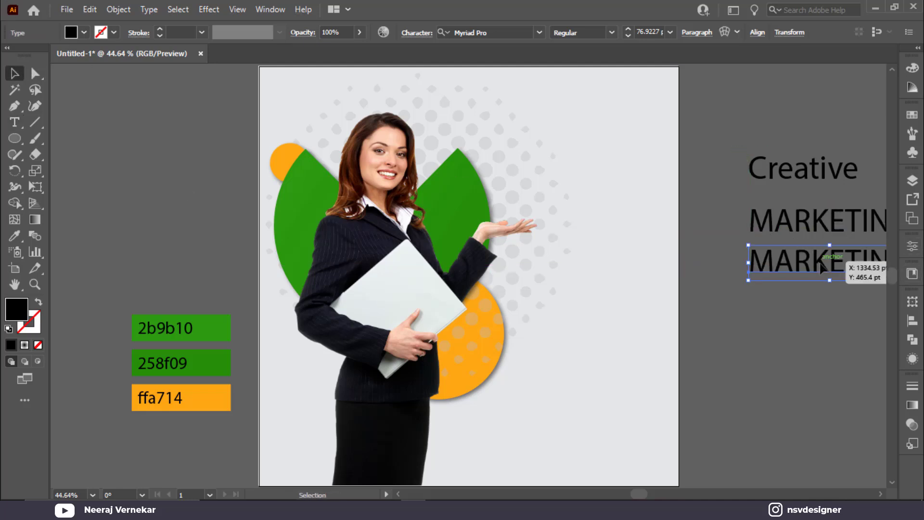
double_click(819, 261)
text(Agency)
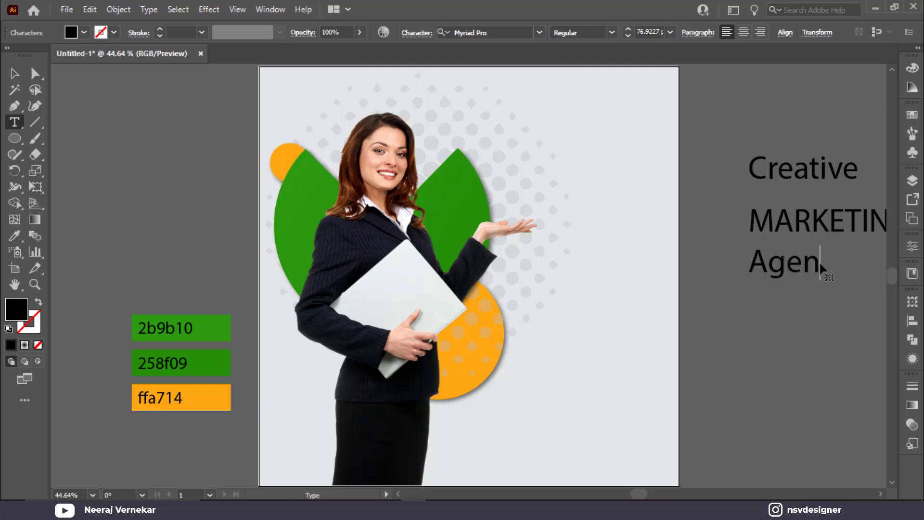
click(17, 80)
Set the Creative text in a script font found by searching 'sig'.
click(714, 203)
drag(755, 196, 492, 208)
click(538, 189)
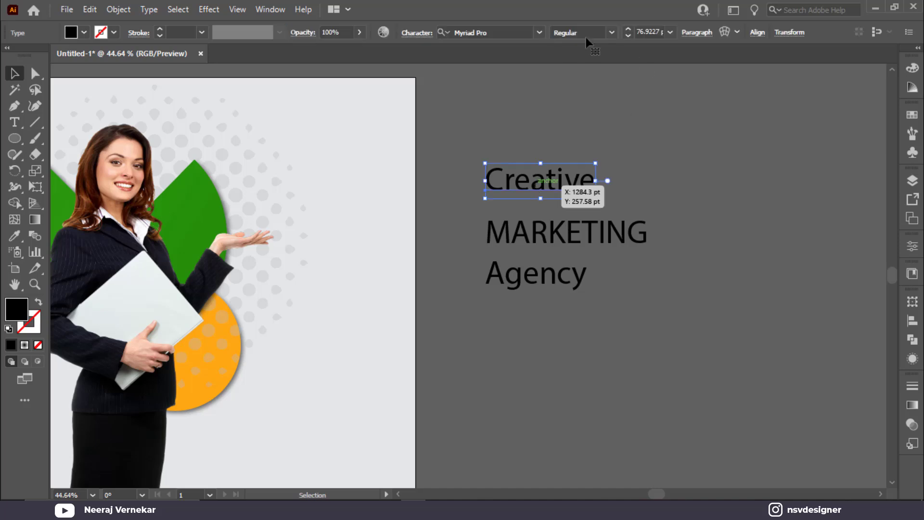
click(524, 36)
text(si)
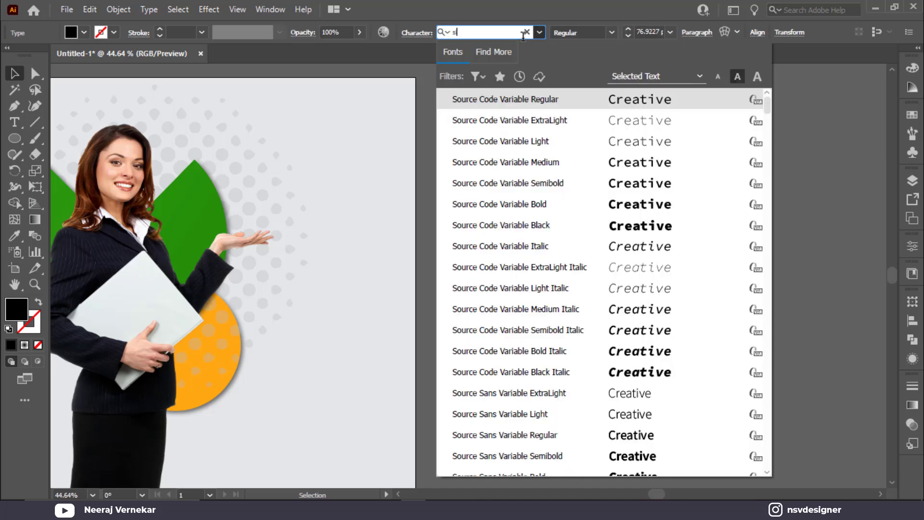
text(g)
click(524, 100)
Try a Montserrat font and then NEO ESPORT on the MARKETING text.
click(638, 242)
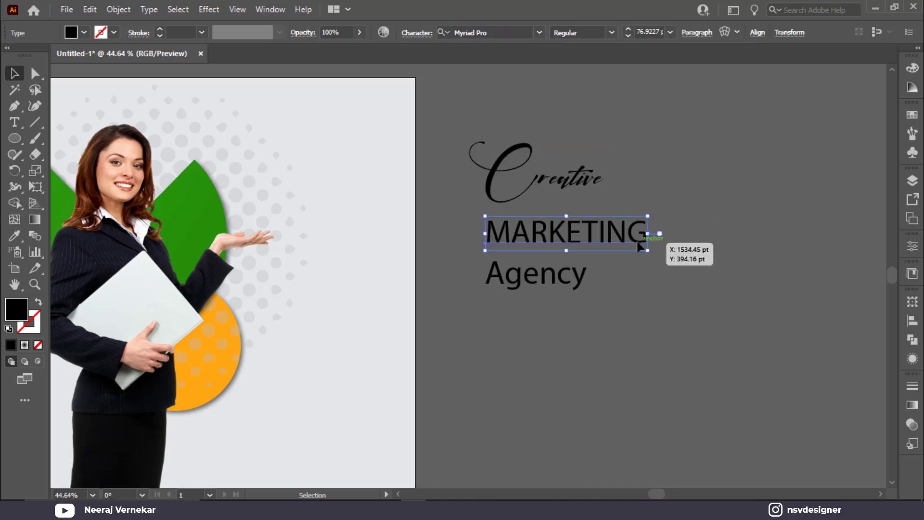
click(491, 31)
text(mo)
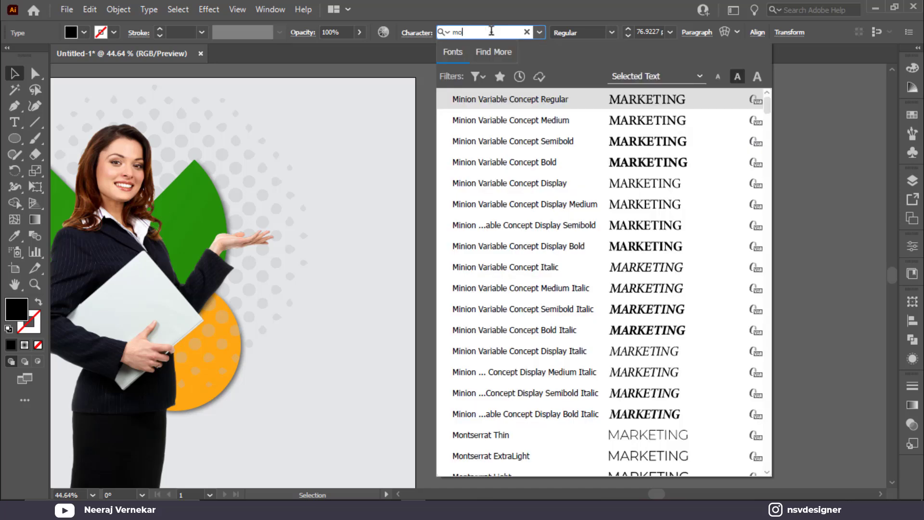
text(n)
click(656, 244)
click(532, 283)
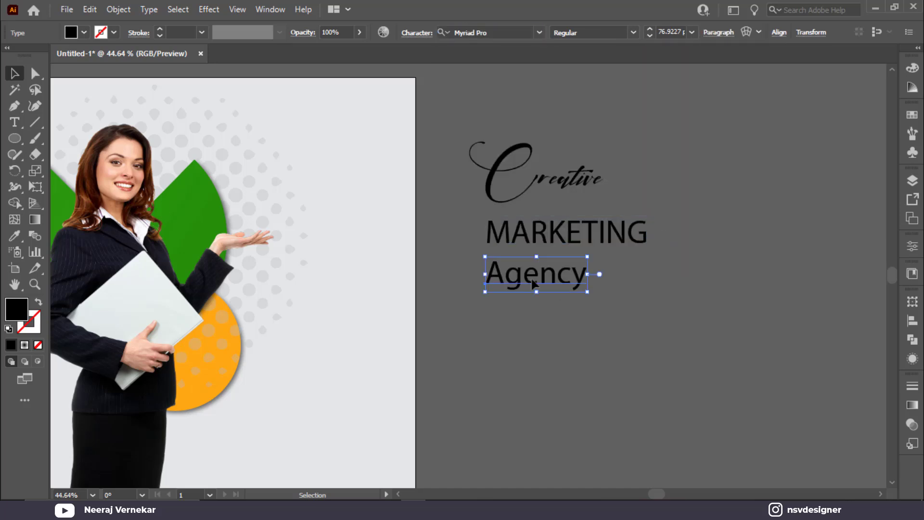
click(616, 234)
click(491, 32)
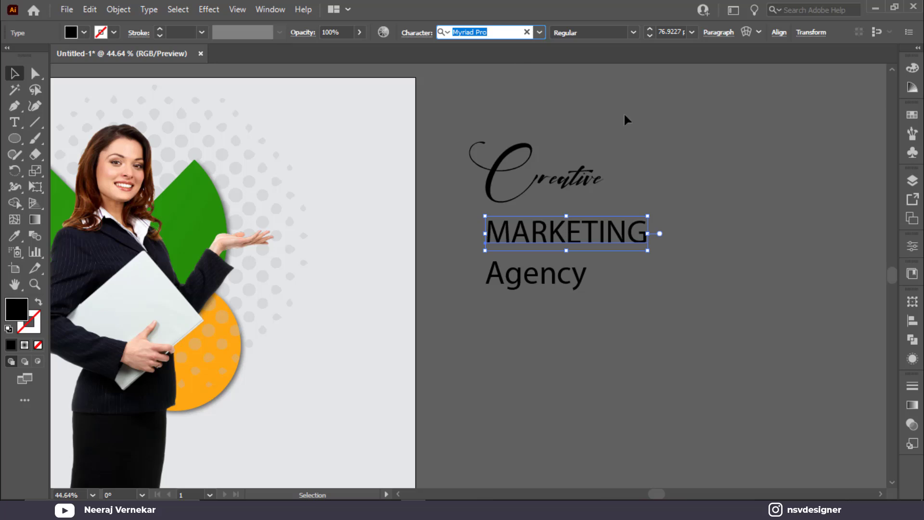
key(Down)
click(629, 195)
Set MARKETING in Montserrat ExtraBold.
click(611, 231)
click(505, 33)
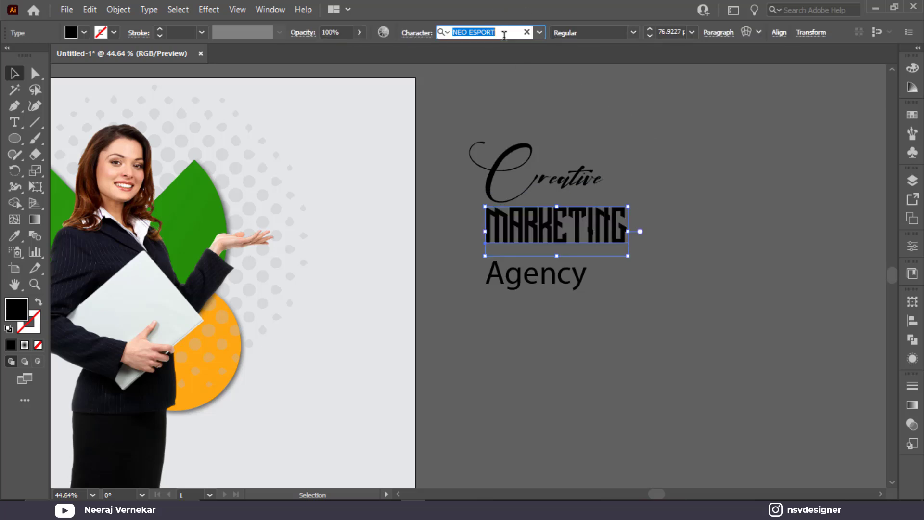
text(mo)
click(677, 248)
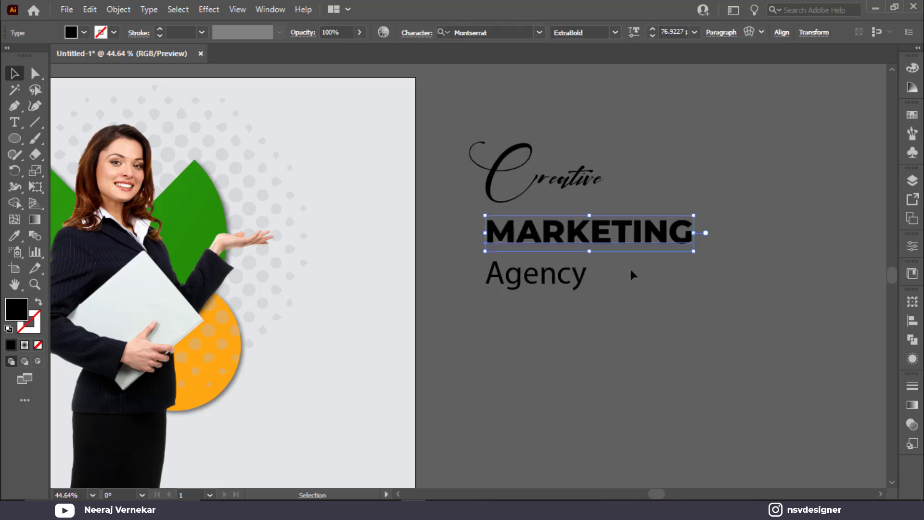
Eyedropper MARKETING's style onto Agency, make it Montserrat Bold, and move it up-right.
click(586, 287)
key(i)
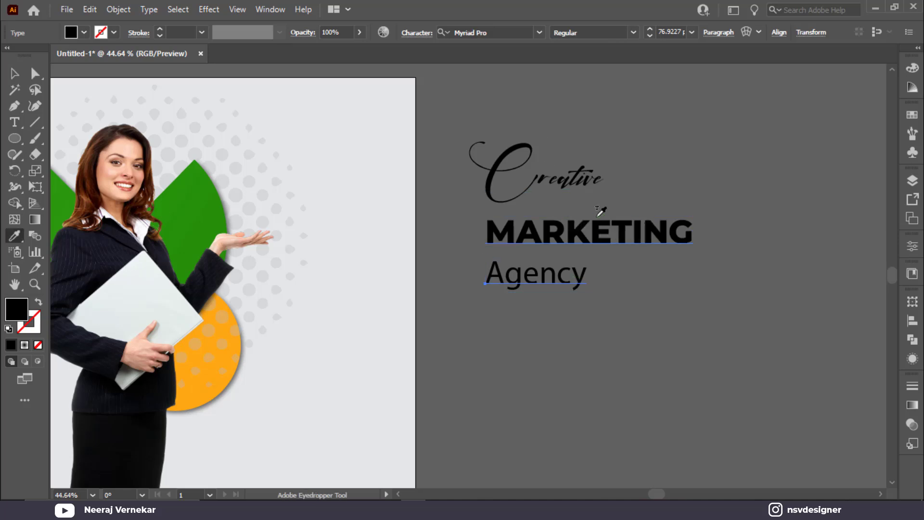
click(606, 227)
click(15, 74)
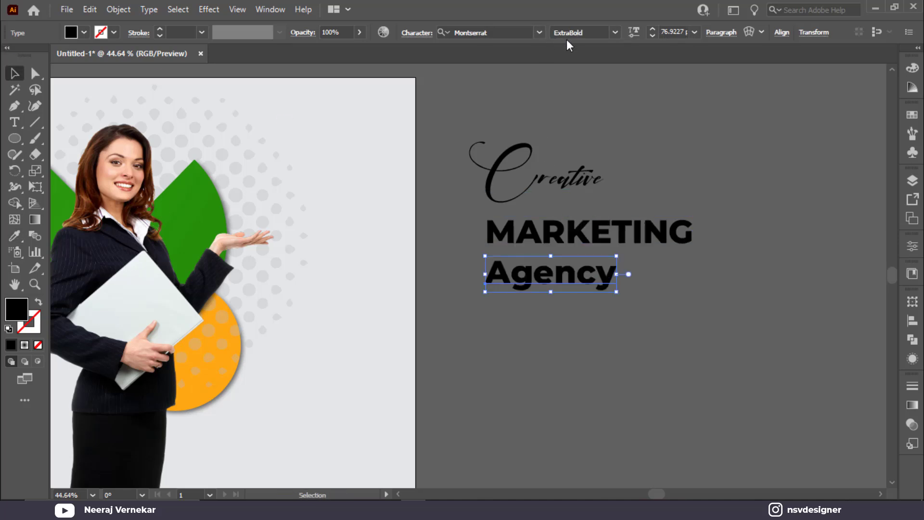
click(616, 33)
click(590, 136)
click(576, 284)
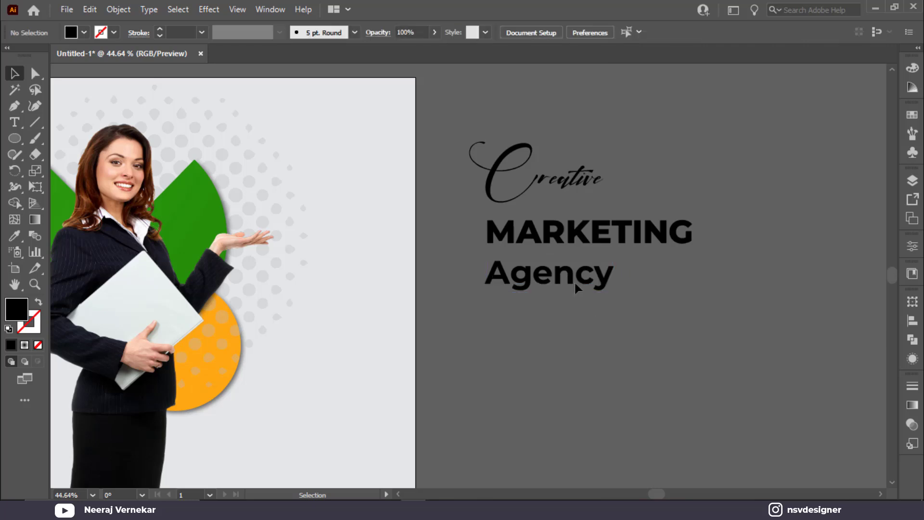
drag(574, 281, 613, 270)
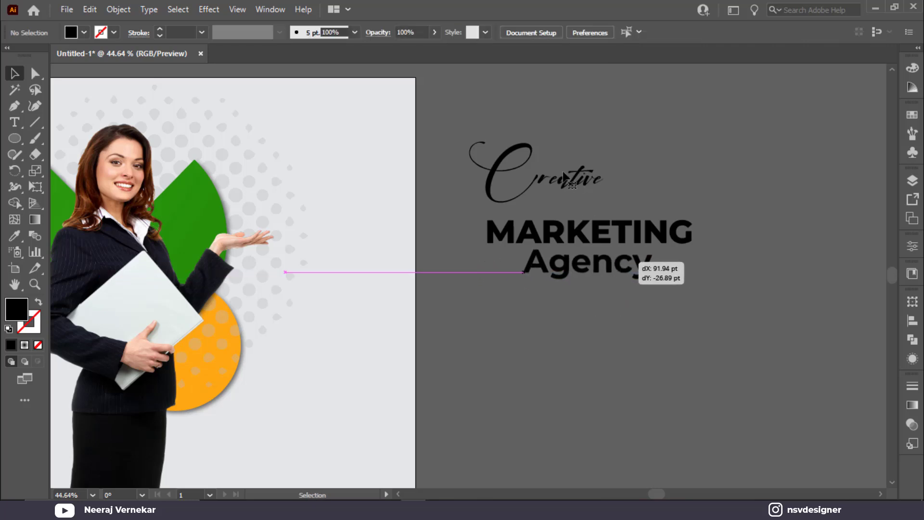
Move the Creative script down onto MARKETING and bring it to the front.
drag(565, 176, 617, 207)
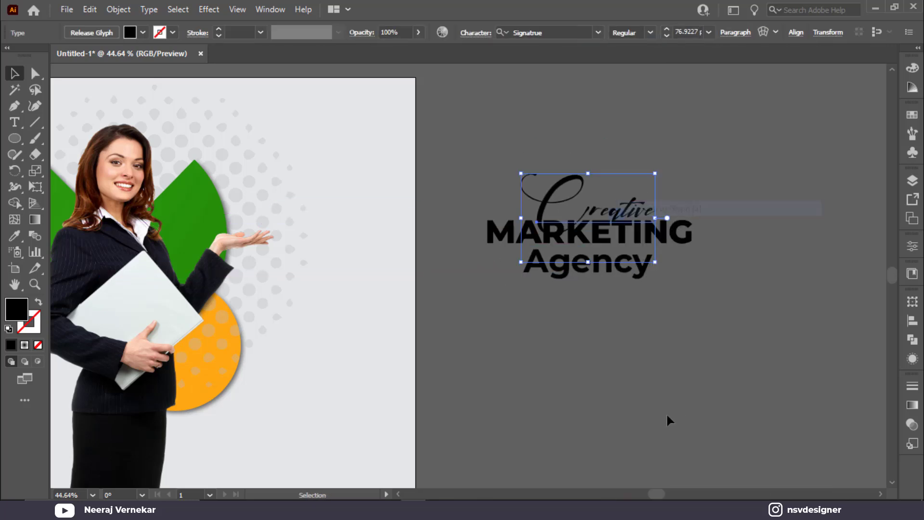
right_click(611, 199)
mouse_move(626, 428)
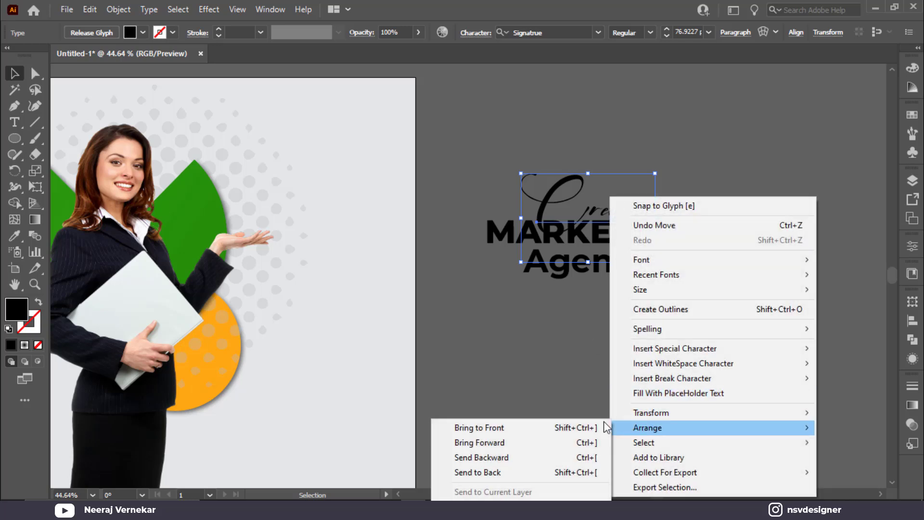
click(568, 428)
Colour Creative with the 2b9b10 green sampled by the eyedropper.
key(ctrl+0)
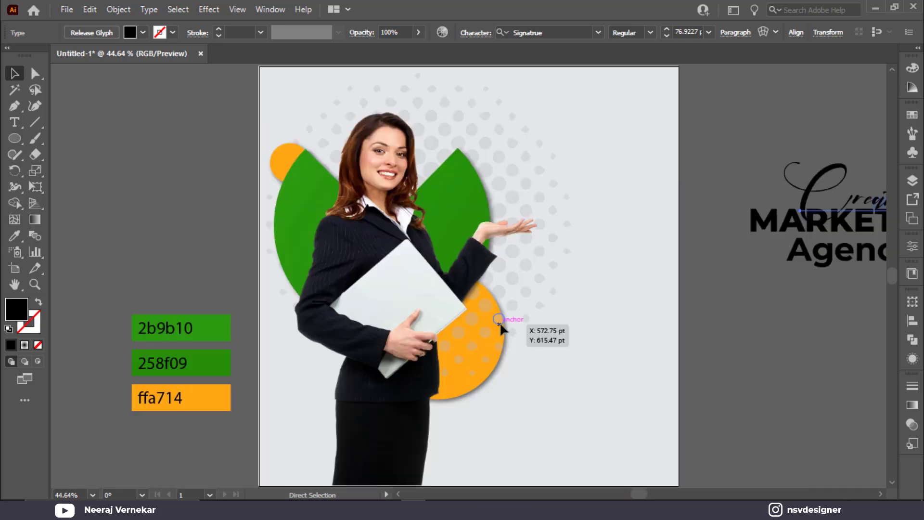
key(i)
click(214, 329)
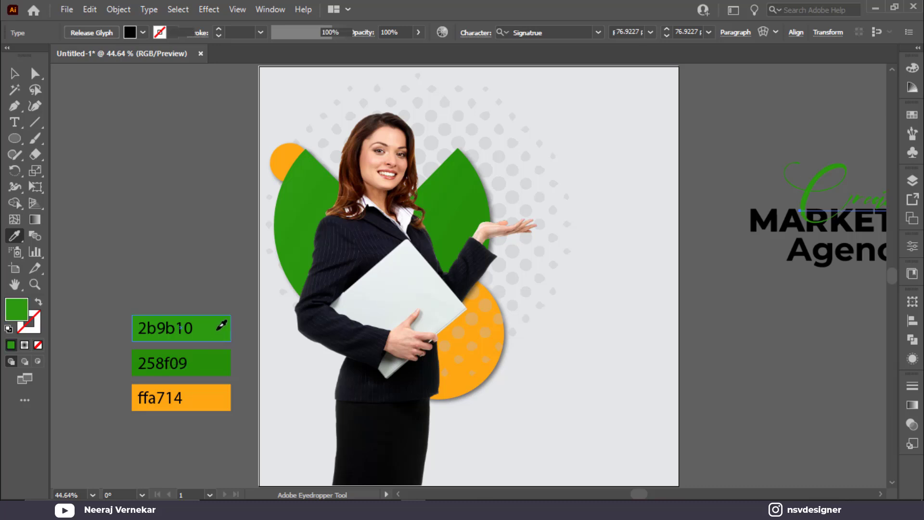
key(v)
Make the MARKETING text dark grey.
click(758, 234)
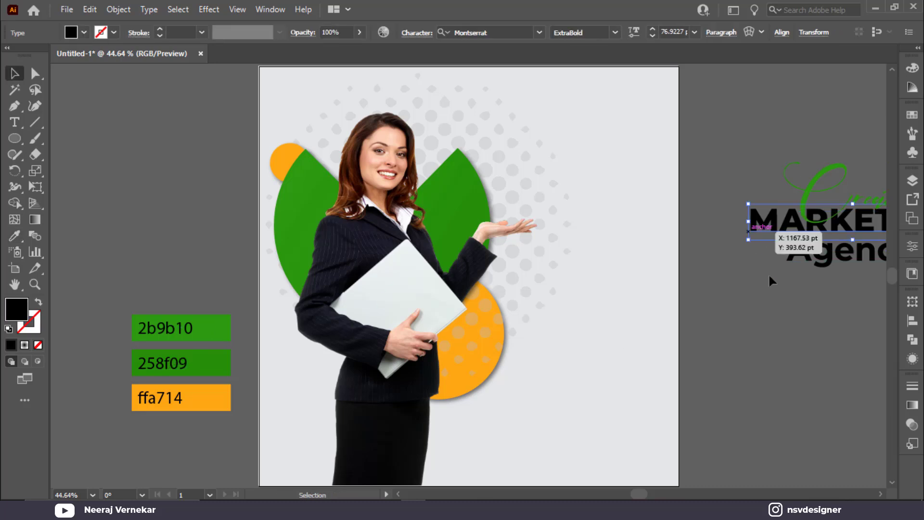
click(83, 33)
click(19, 97)
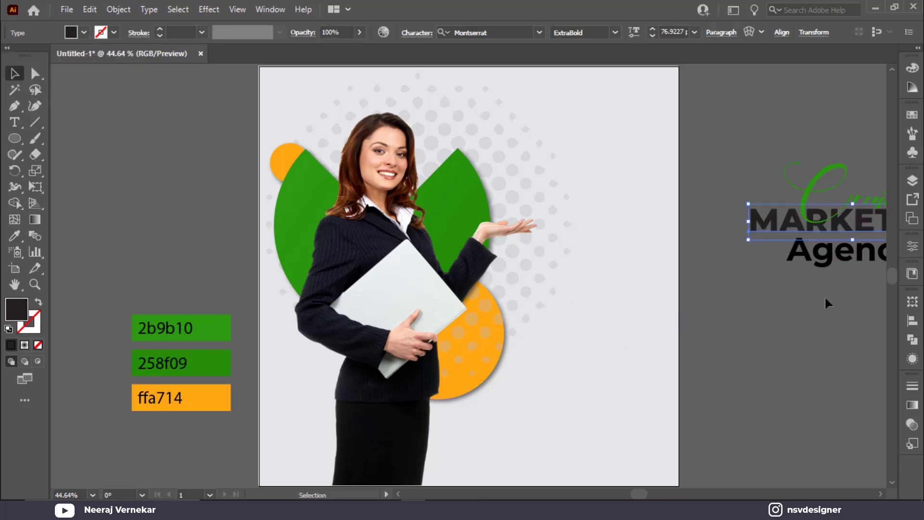
click(824, 295)
Make the Agency text the ffa714 orange.
key(i)
click(210, 400)
key(v)
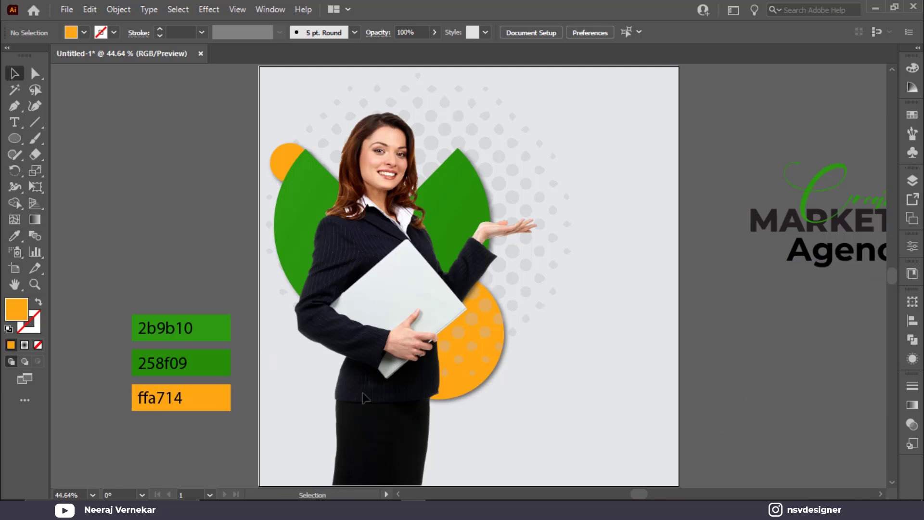
click(846, 263)
key(i)
click(208, 398)
key(v)
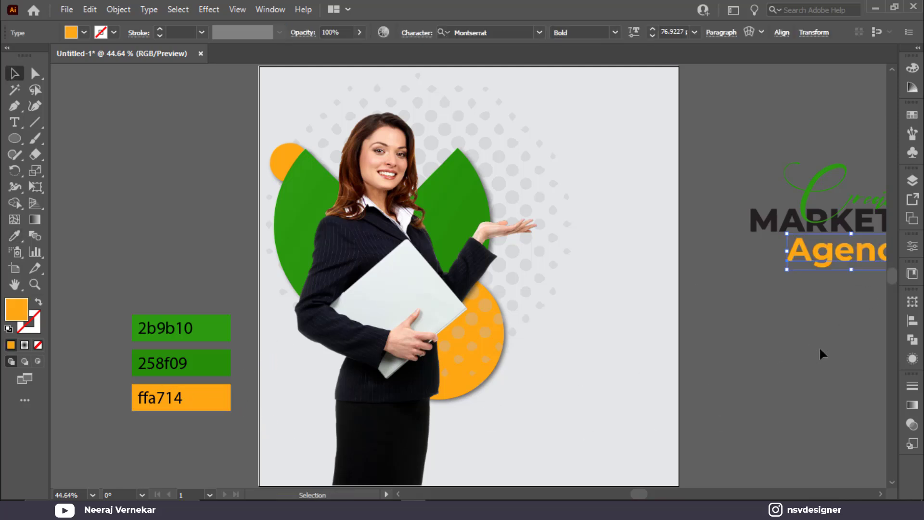
click(820, 346)
Move the heading to the artboard's upper right, scale it down, and place it near the raised hand.
drag(849, 264, 579, 197)
drag(692, 210, 673, 204)
drag(636, 198, 628, 206)
click(840, 172)
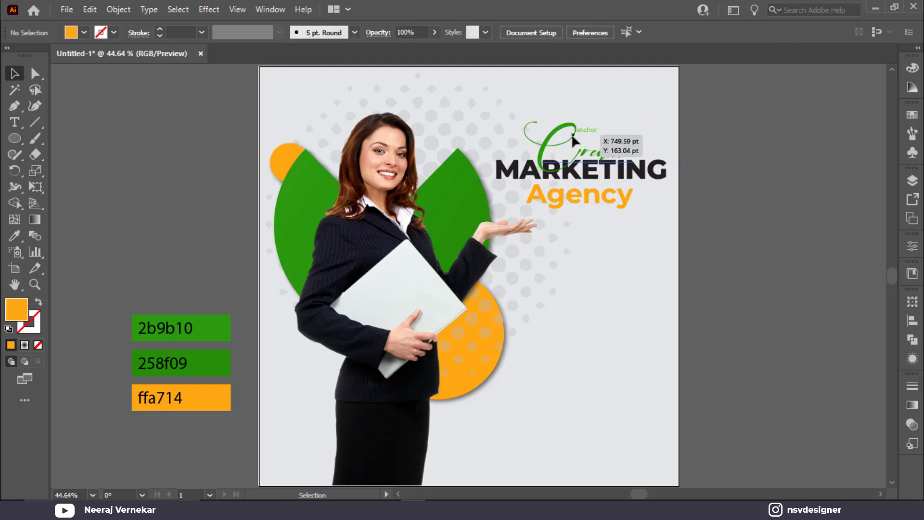
drag(609, 195, 606, 199)
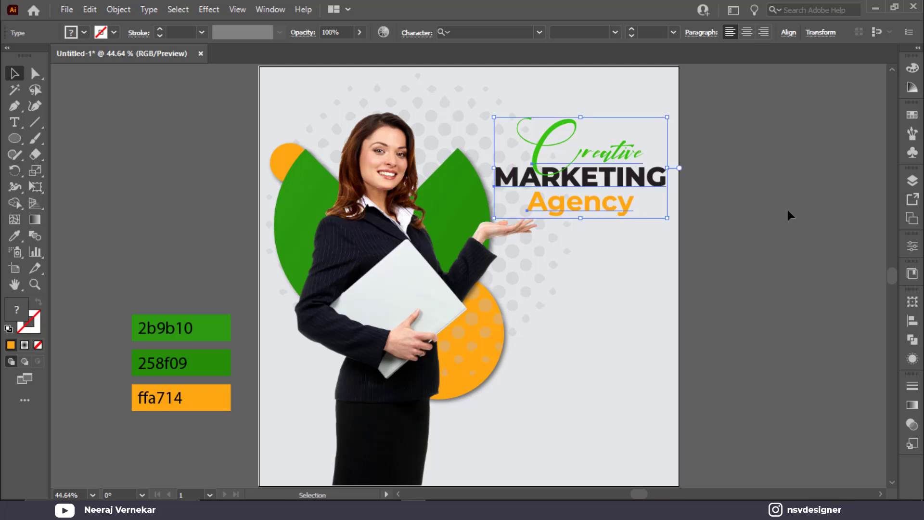
Try starting a text object below the heading, selecting and deselecting the halftone dot pattern.
click(787, 211)
click(22, 127)
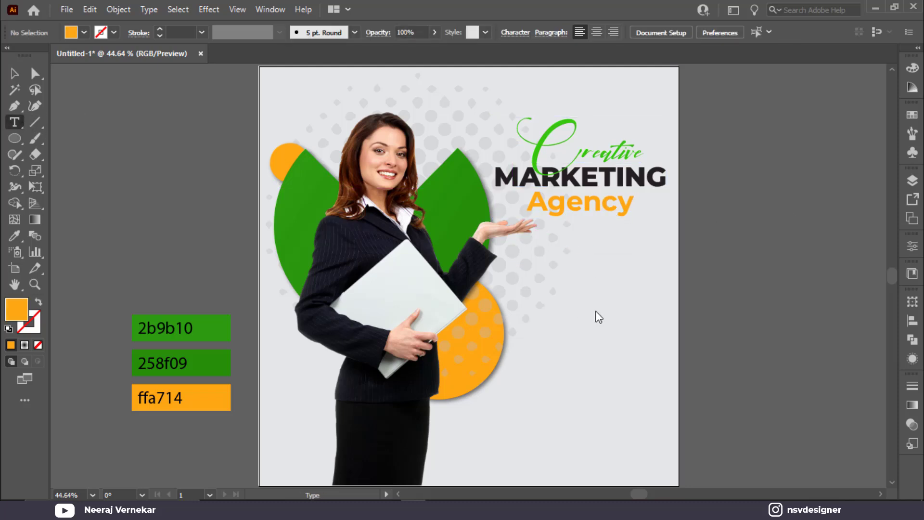
key(v)
key(t)
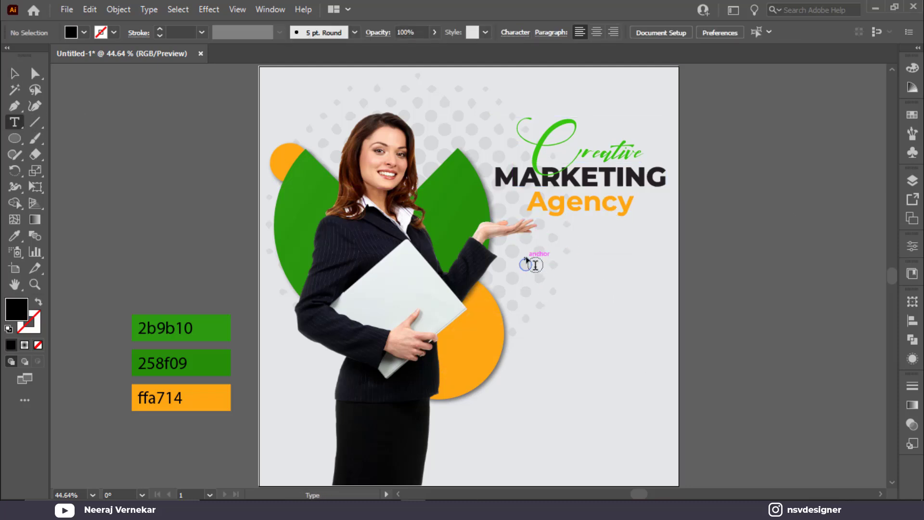
click(535, 264)
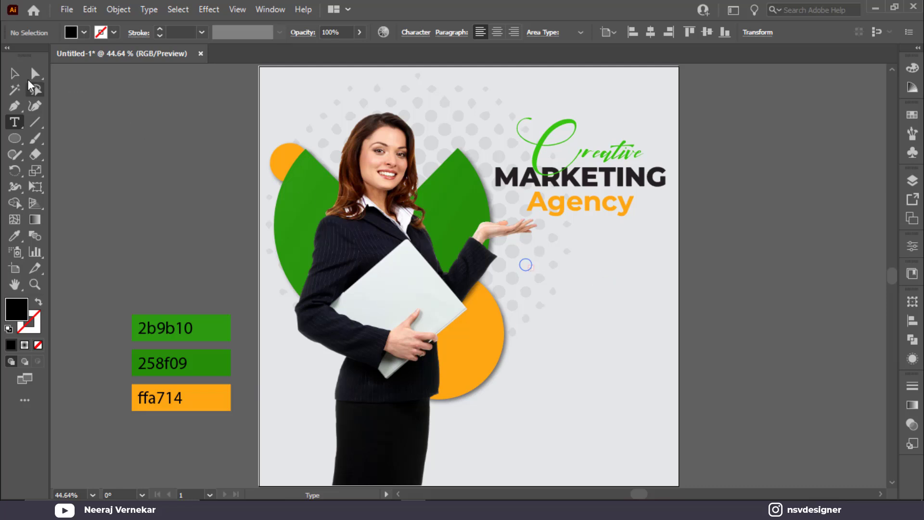
click(15, 73)
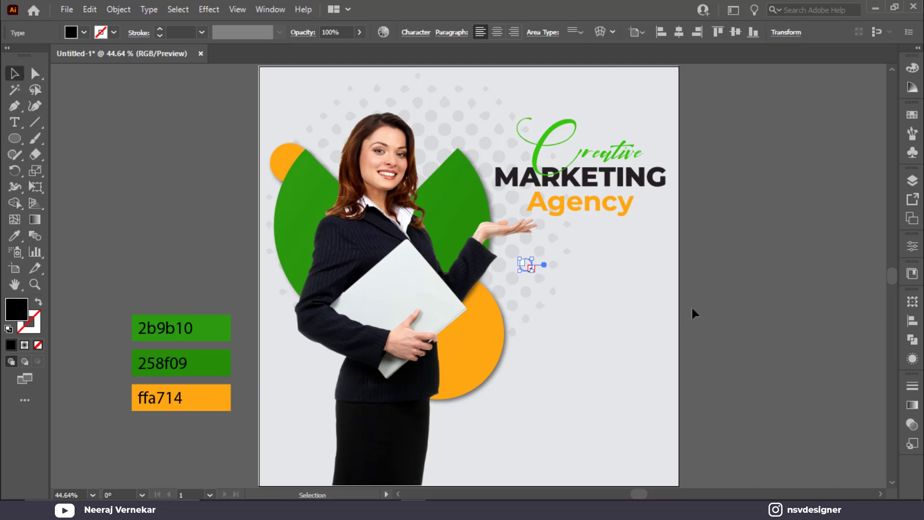
click(530, 265)
click(617, 271)
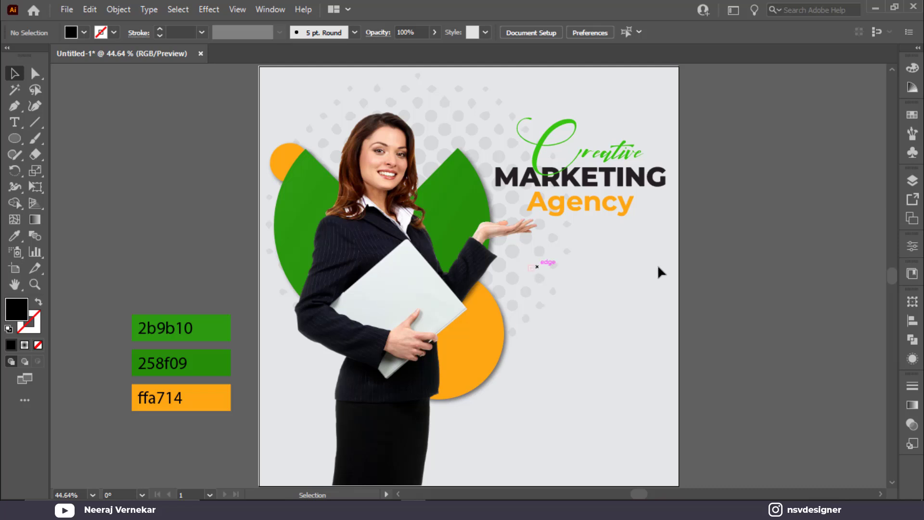
key(a)
Paste 'Expand Your Digital Footprint Starting Today' right of the hand and move it under the heading.
click(15, 123)
click(601, 295)
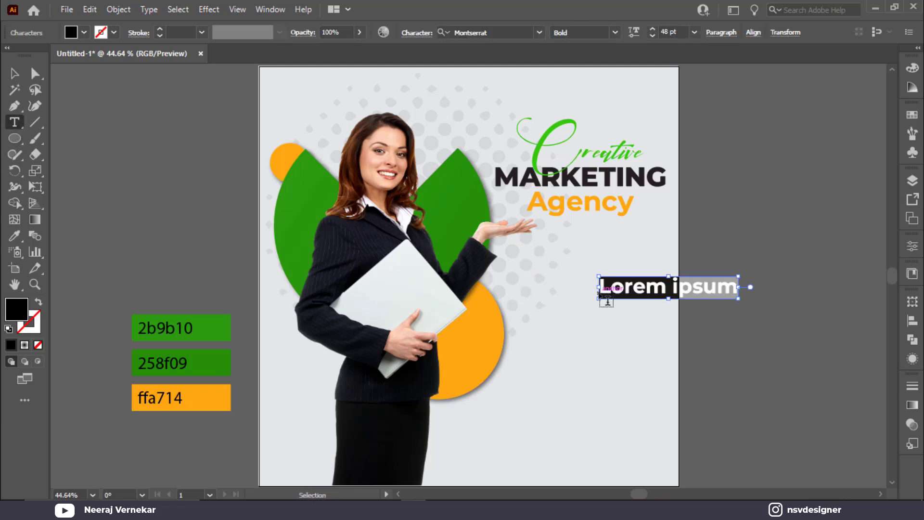
text("Expand Your Digital Footprint Starting Today")
click(14, 75)
drag(711, 284, 629, 260)
scroll(682, 30, down, 18)
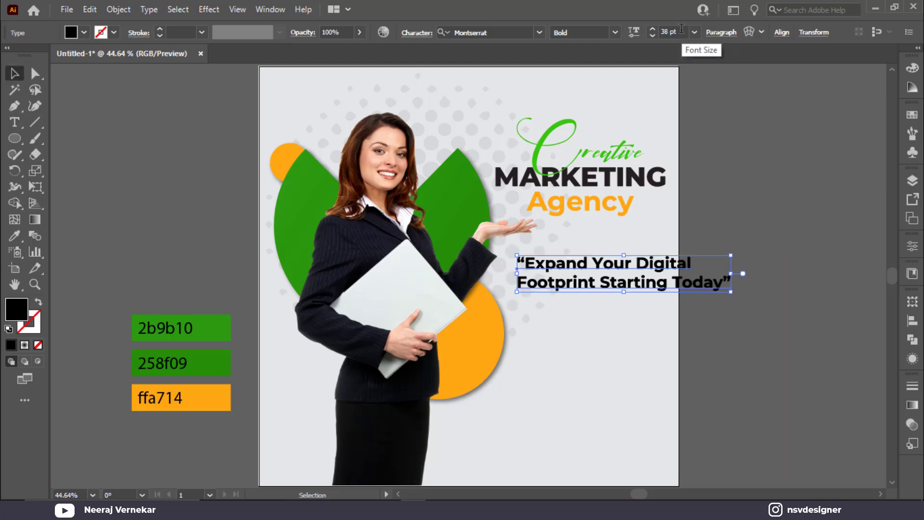
Shift the tagline slightly further left beneath the heading.
click(750, 212)
drag(626, 285, 579, 271)
click(715, 284)
click(574, 280)
click(742, 259)
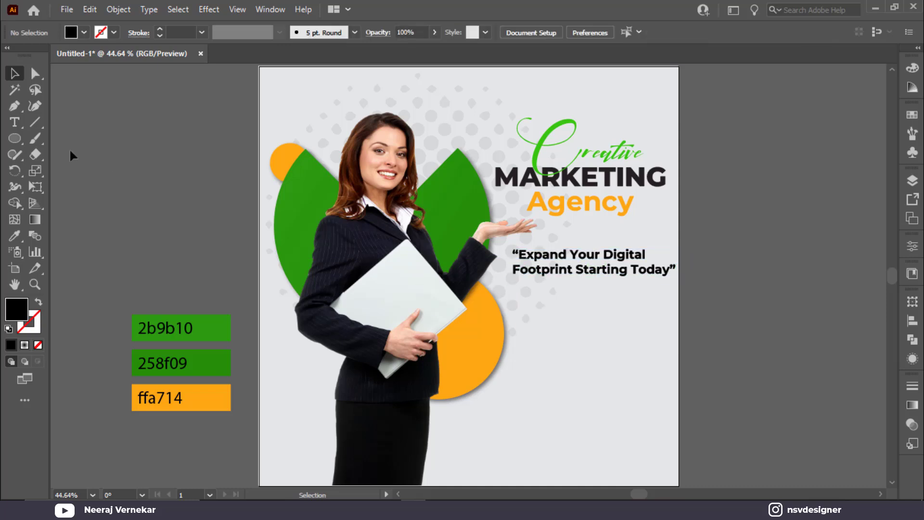
click(16, 122)
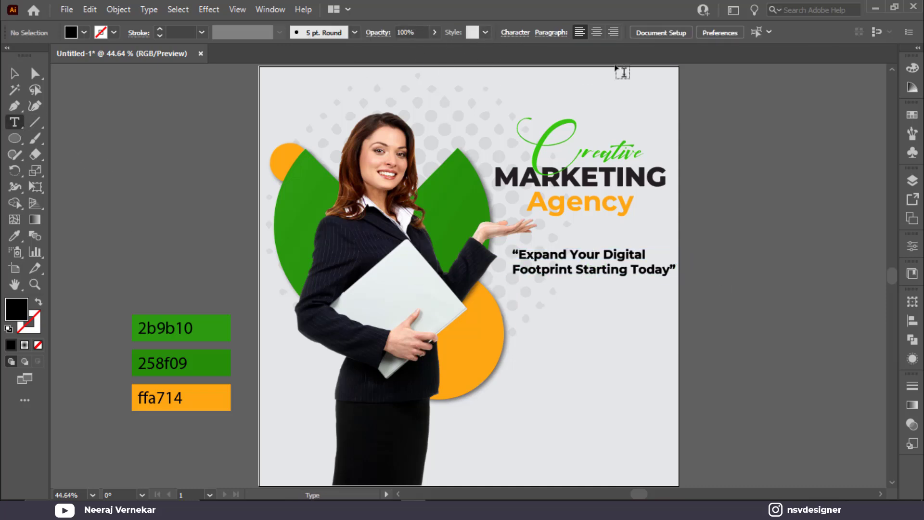
Draw a Roboto Bold placeholder paragraph text area and move it under the tagline.
key(ctrl+t)
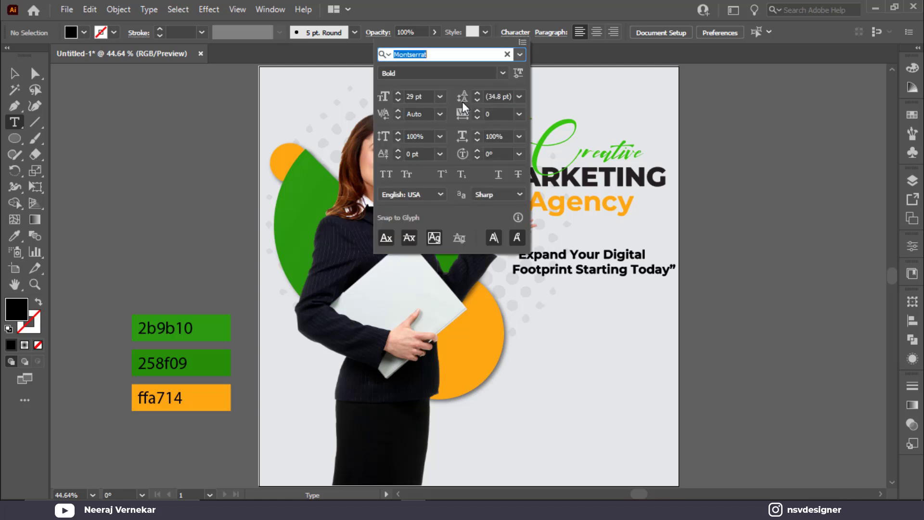
text(roboto)
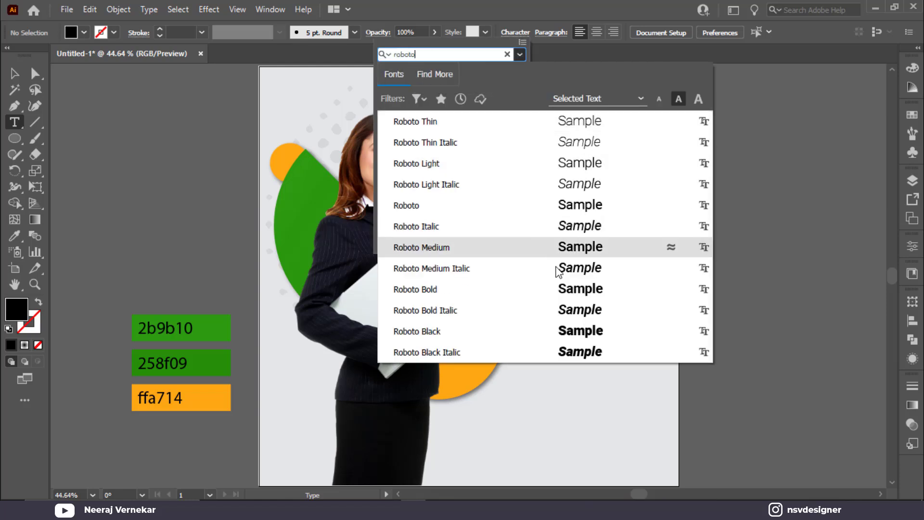
click(570, 288)
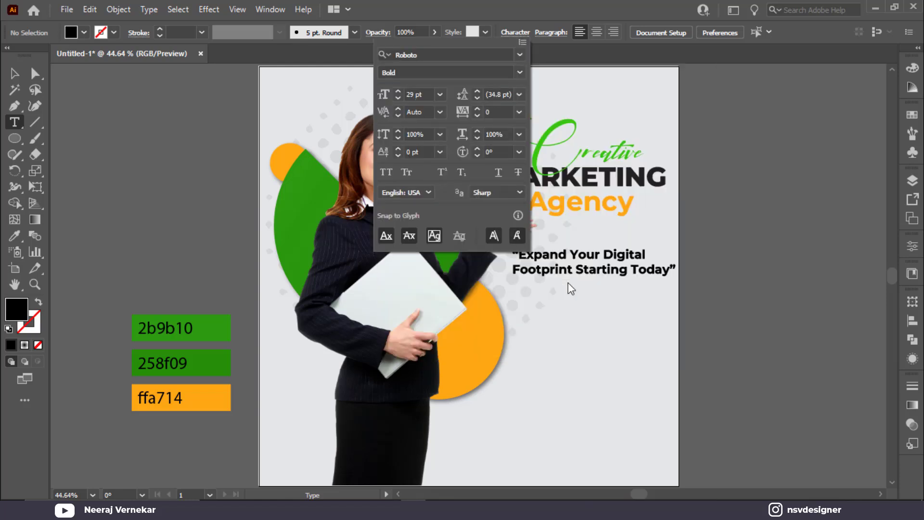
click(541, 324)
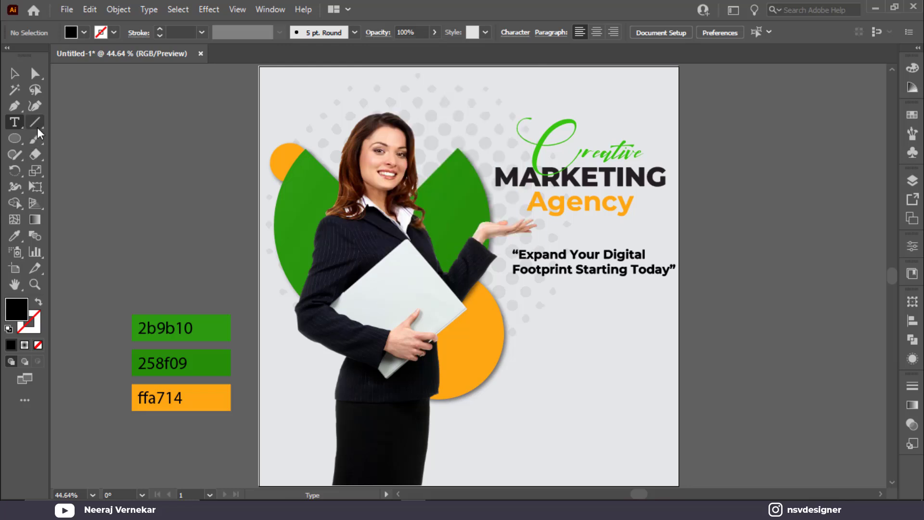
drag(559, 325, 771, 377)
key(Escape)
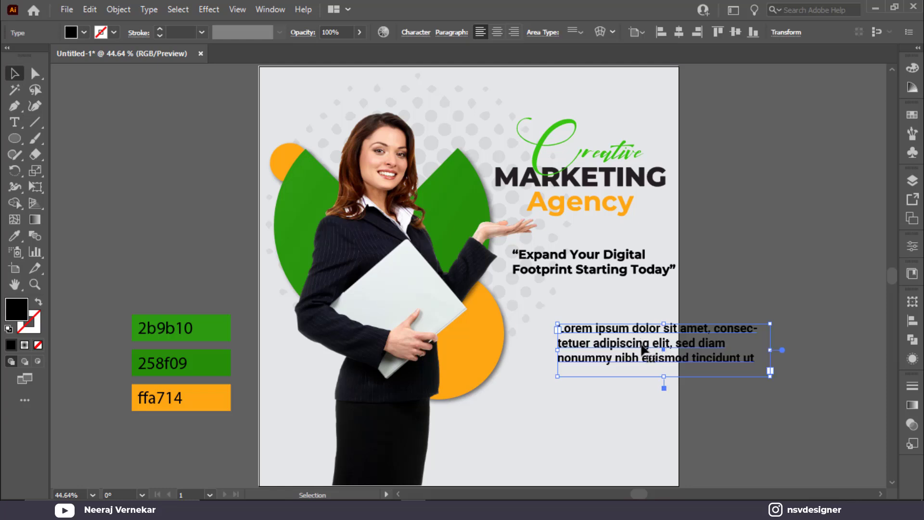
drag(645, 353, 603, 321)
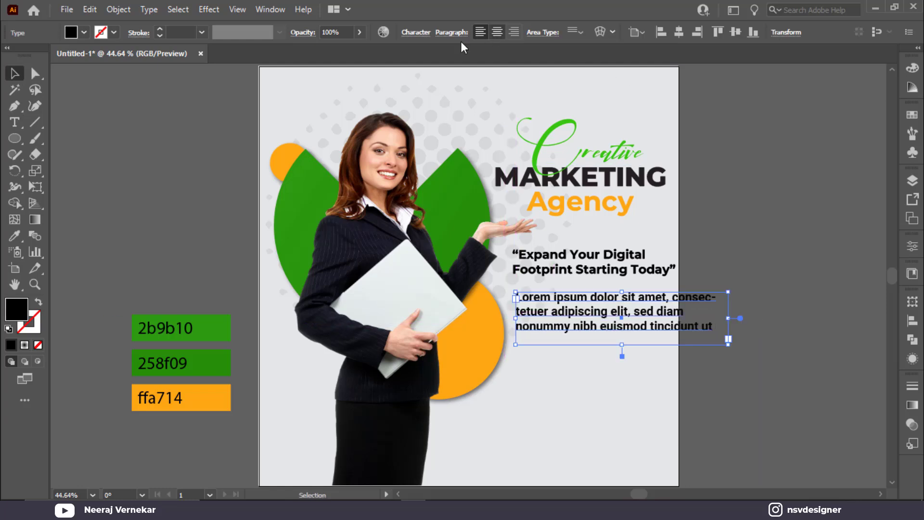
Change the paragraph to Roboto Regular and narrow its frame so the text reflows.
click(402, 36)
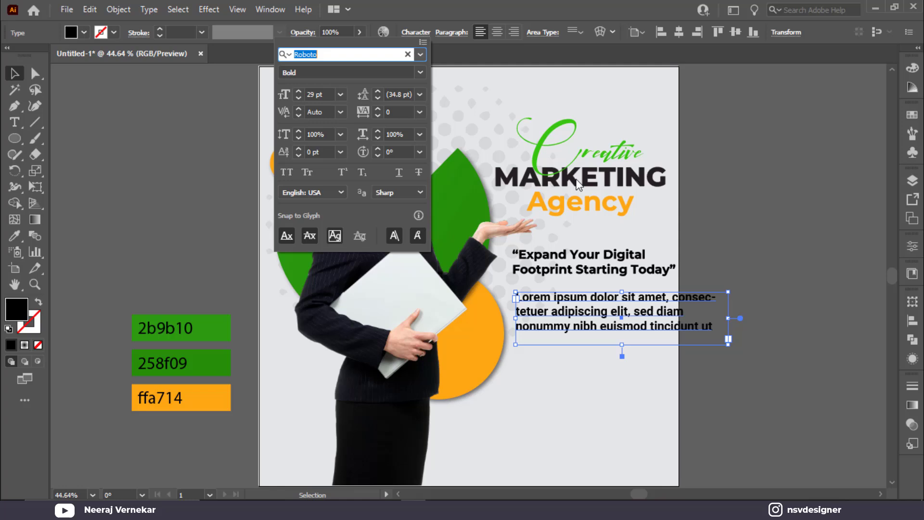
click(419, 72)
click(359, 147)
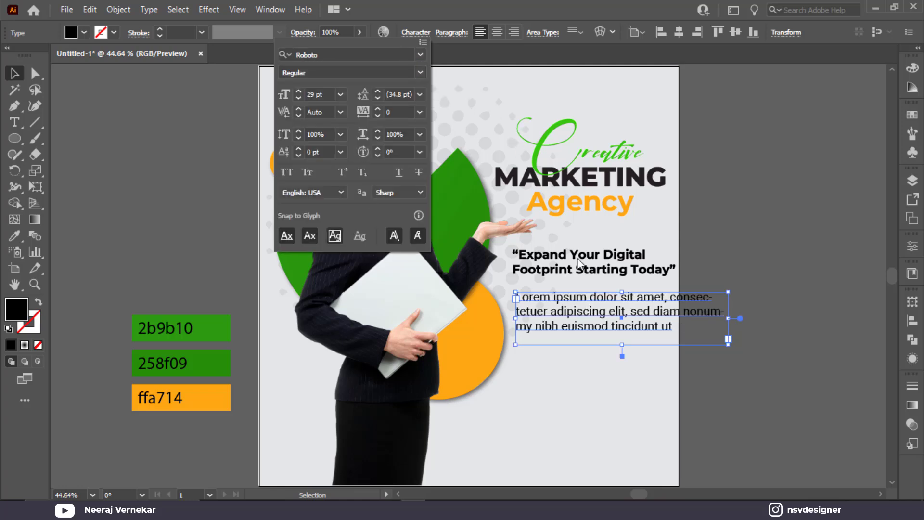
click(723, 351)
drag(729, 342, 673, 355)
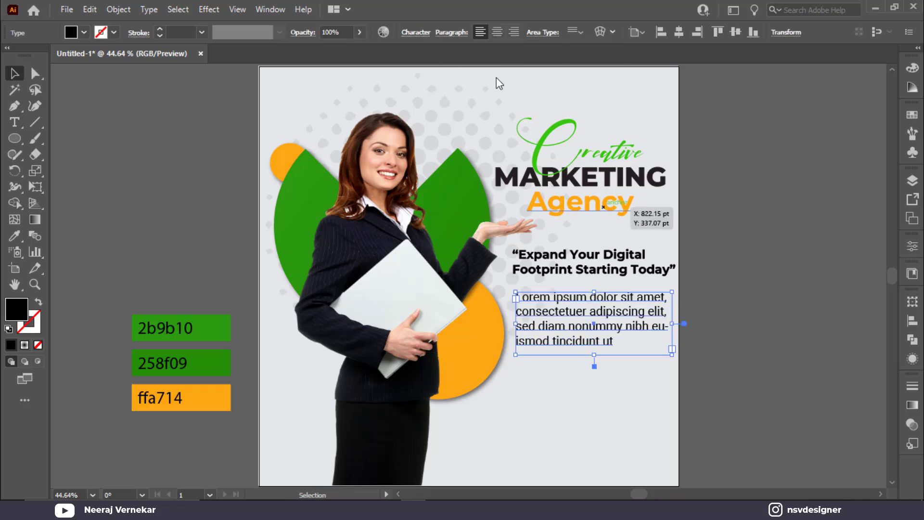
Set the paragraph leading to 29 pt and reduce its font size.
click(416, 32)
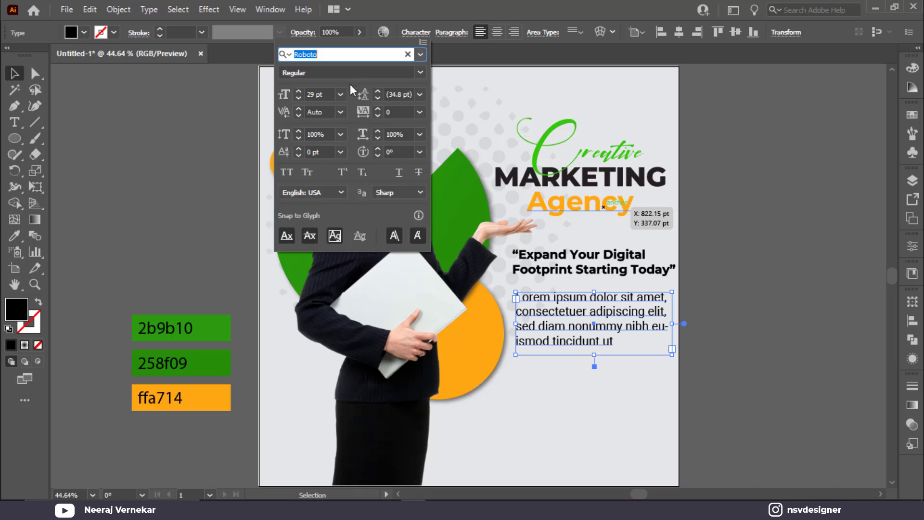
click(395, 94)
text(28)
key(Return)
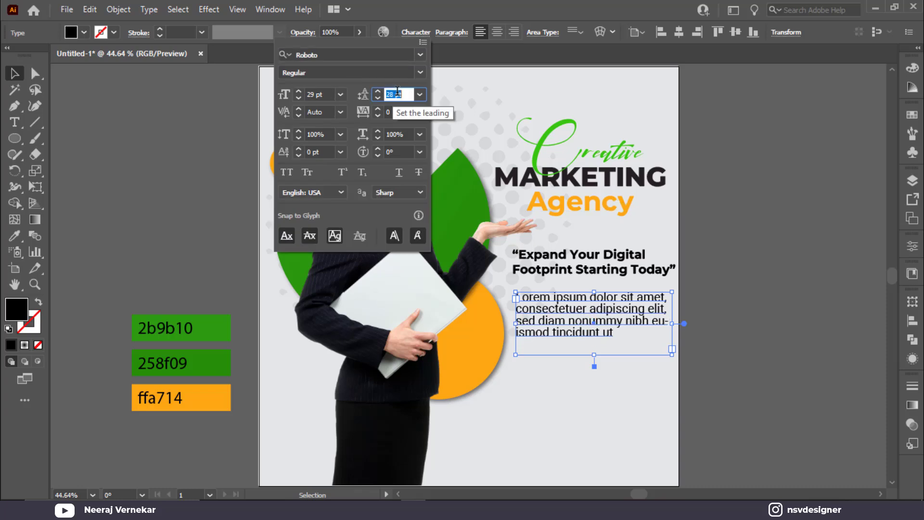
key(Up)
click(327, 93)
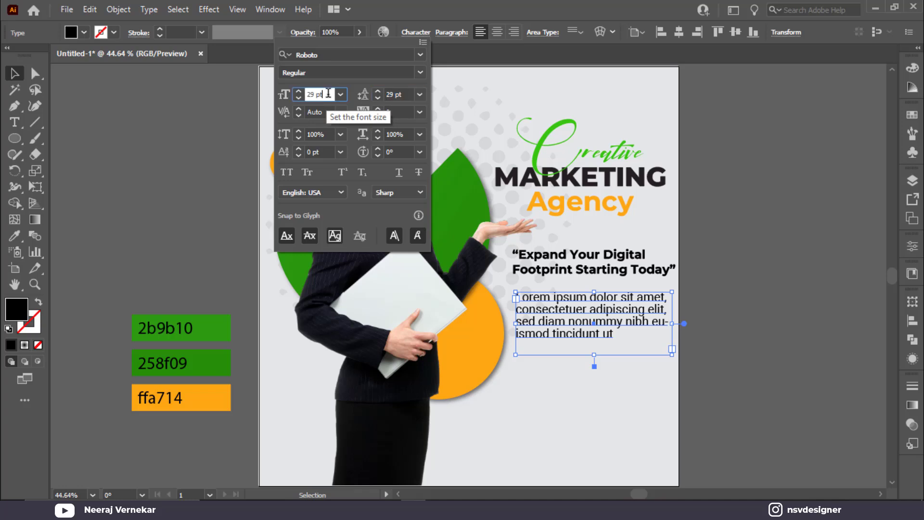
key(Down)
key(Down)
key(Down)
click(549, 301)
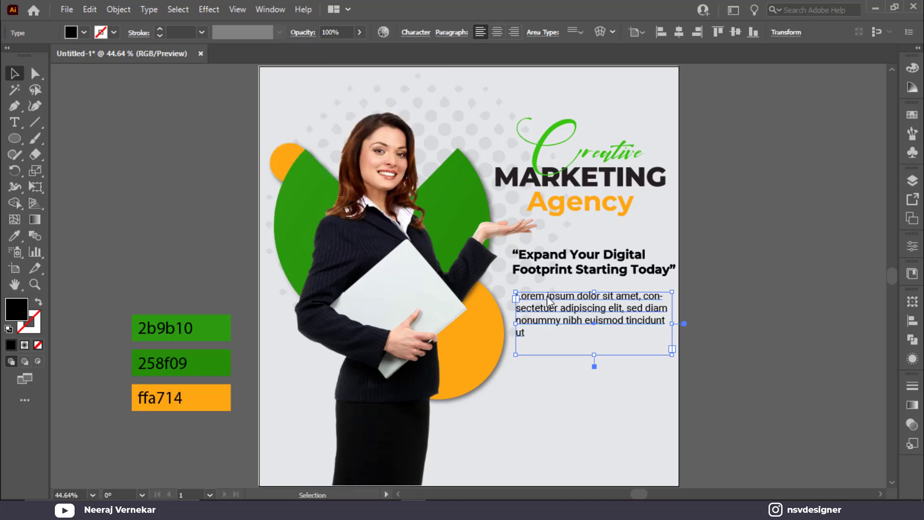
Nudge the paragraph and tagline into line, then select both.
drag(548, 297, 550, 314)
drag(573, 268, 569, 276)
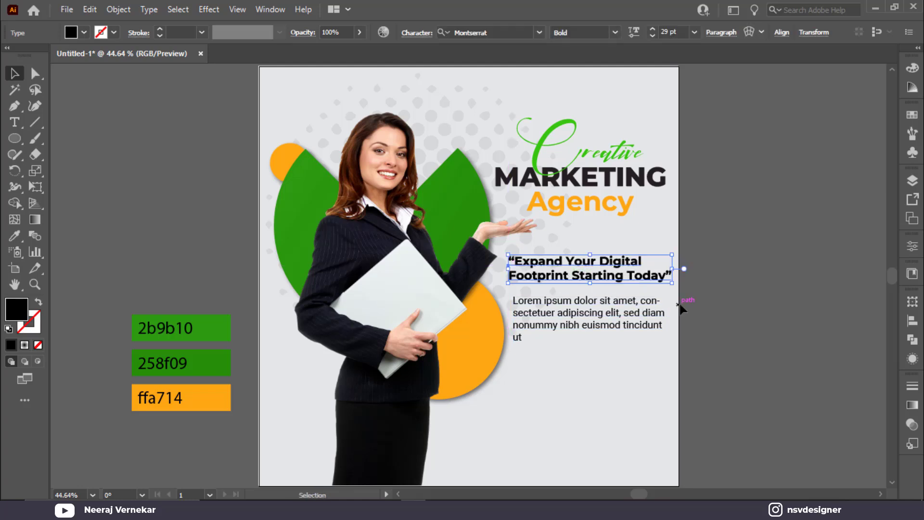
drag(683, 247, 641, 335)
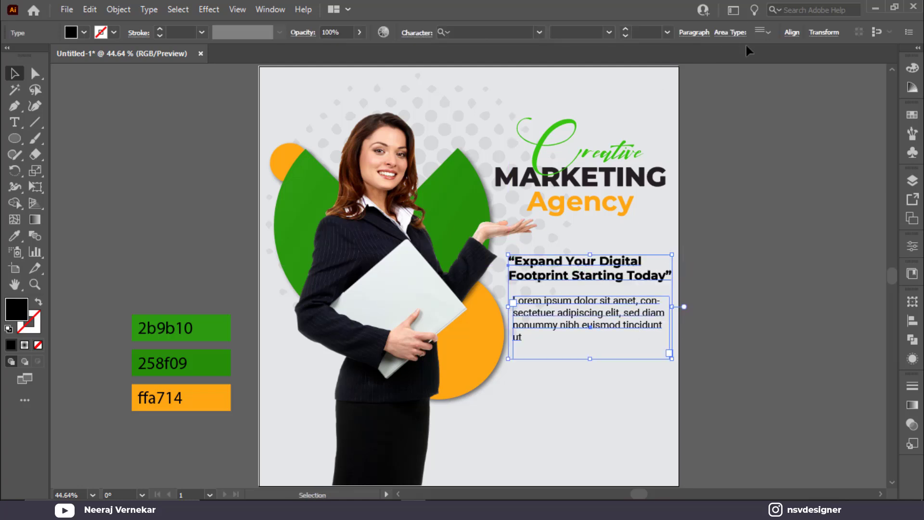
Left-align the tagline and the paragraph.
click(793, 33)
click(650, 75)
click(715, 293)
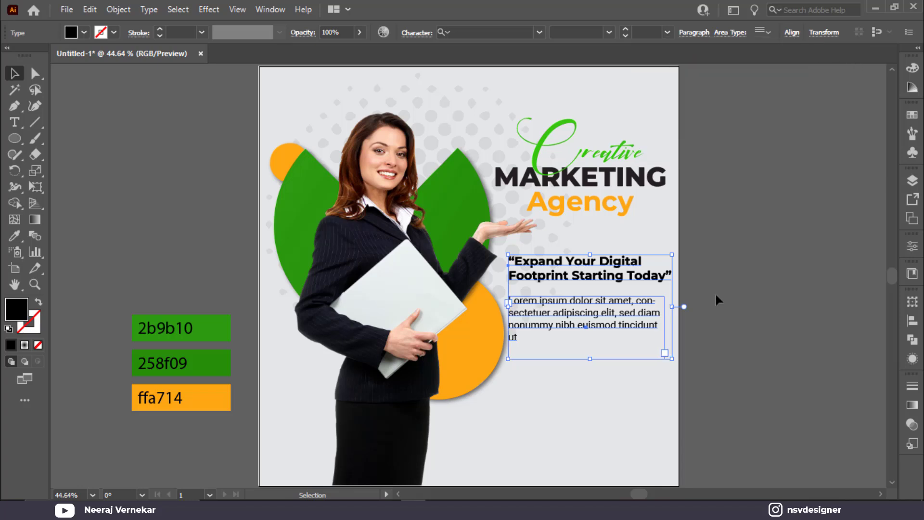
Duplicate the Lorem ipsum paragraph directly below the original, undoing an accidental orange fill.
click(770, 305)
drag(587, 317, 580, 376)
shift+click(636, 327)
key(i)
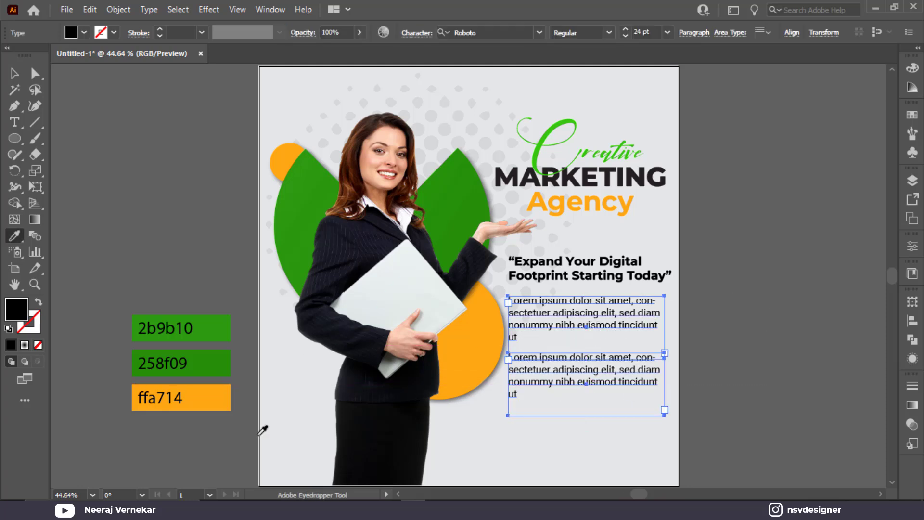
click(207, 396)
click(15, 73)
click(361, 342)
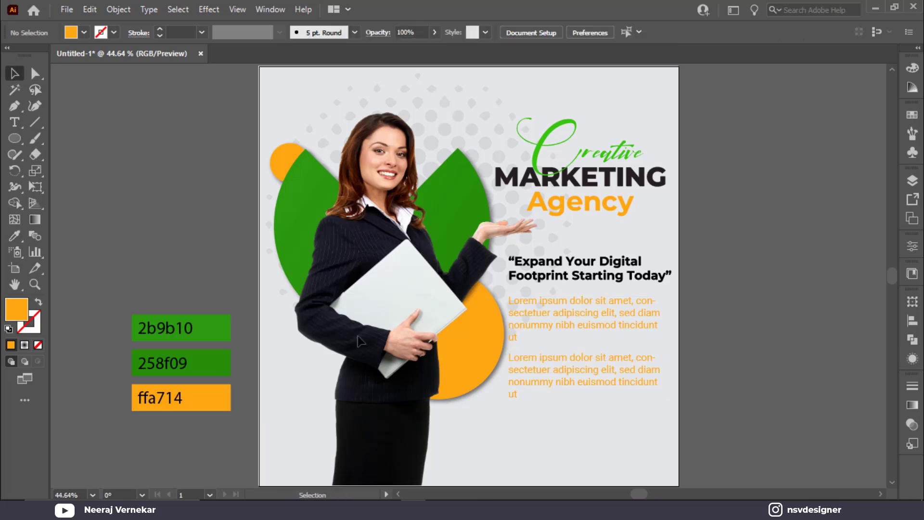
key(ctrl+z)
click(682, 274)
Make the tagline the ffa714 orange.
click(611, 277)
key(i)
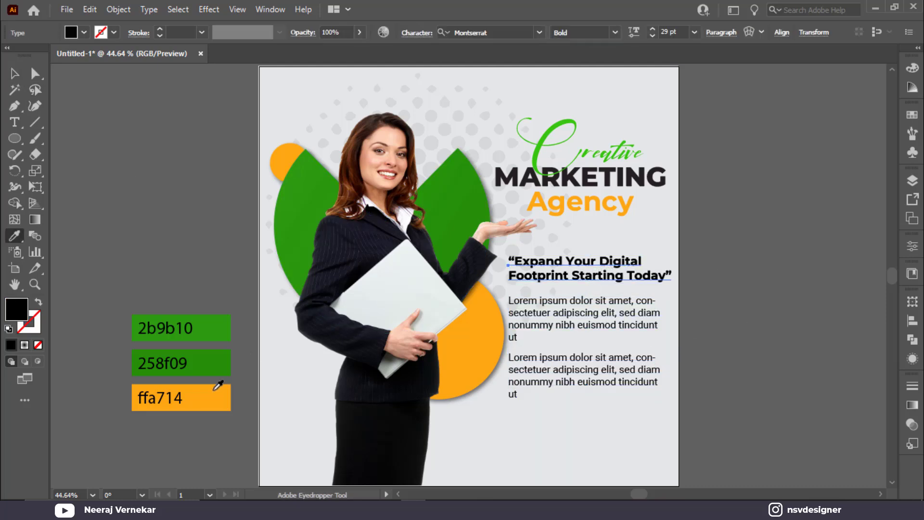
click(218, 386)
key(v)
click(744, 389)
click(652, 357)
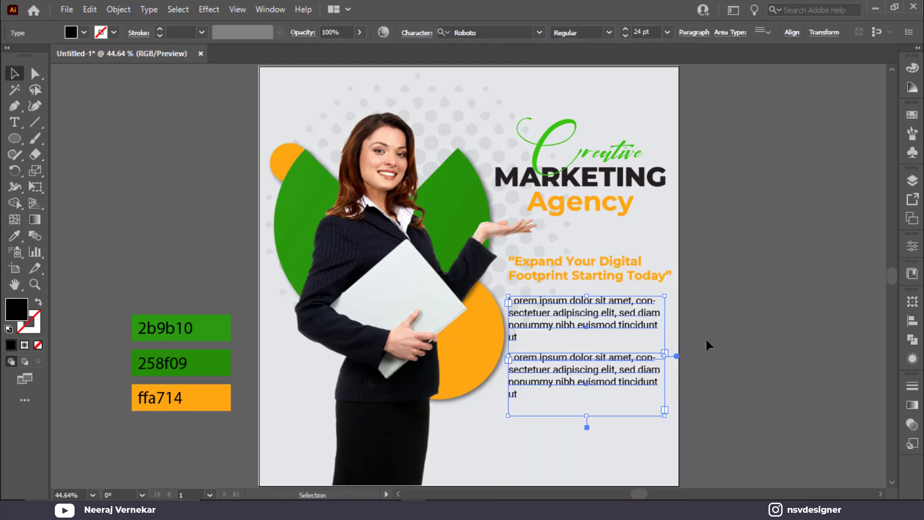
click(706, 337)
Draw a rectangle below the paragraphs and round its corners fully into a pill.
scroll(755, 341, down, 1)
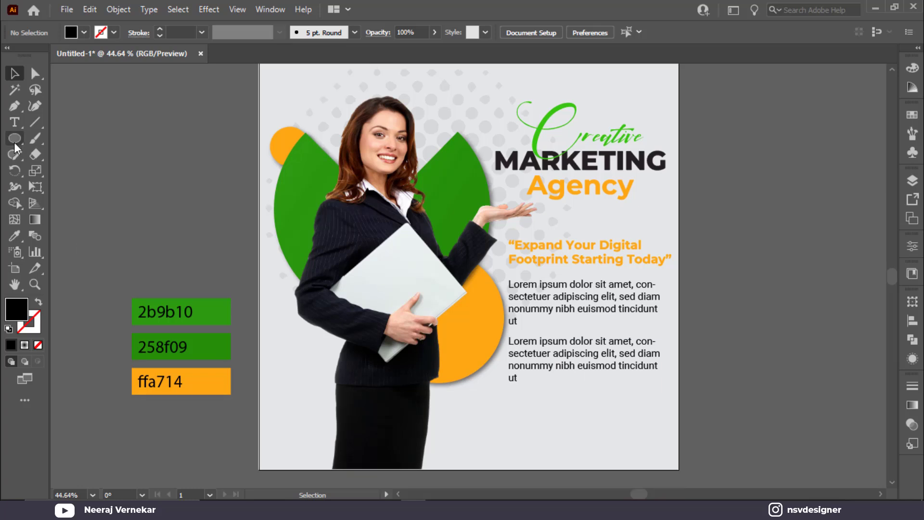
drag(14, 139, 69, 142)
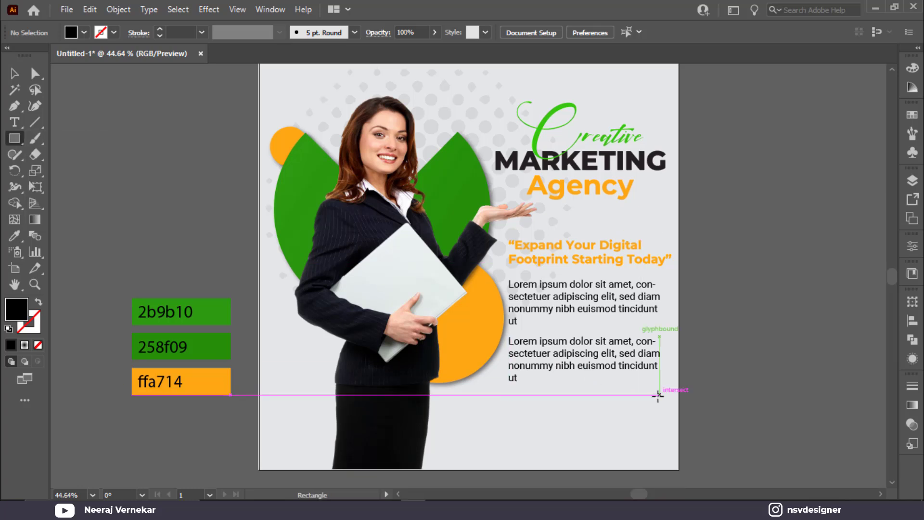
mouse_move(510, 406)
mouse_down()
mouse_move(522, 426)
mouse_move(593, 425)
mouse_up()
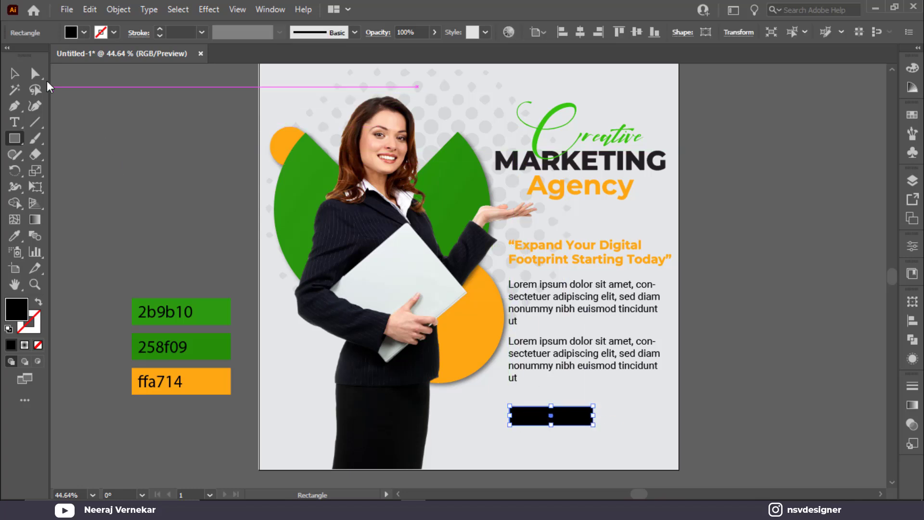
click(35, 73)
drag(519, 417, 573, 417)
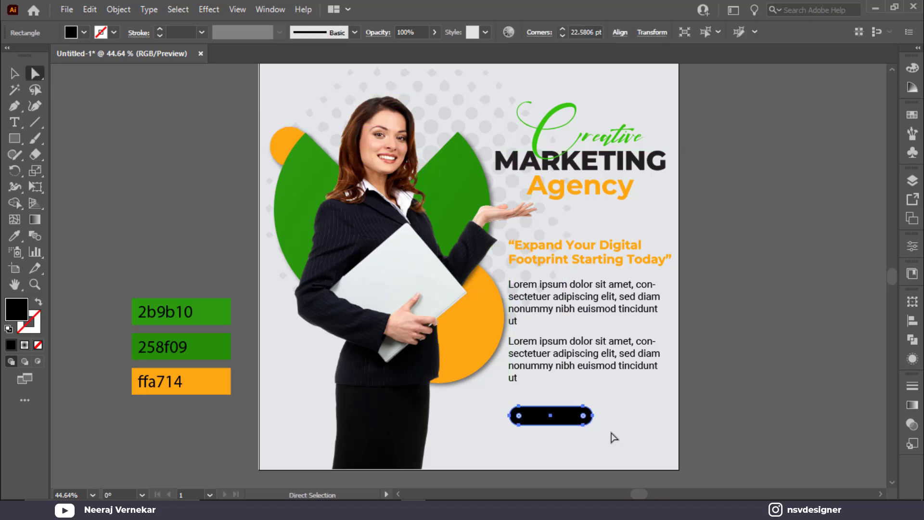
key(v)
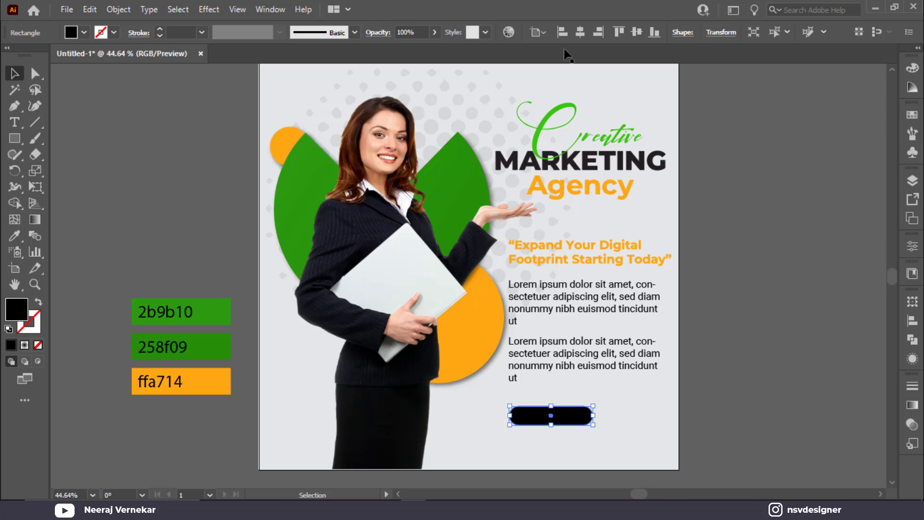
Move the pill up under the paragraphs and fill it with the orange.
scroll(598, 404, down, 4)
scroll(529, 340, up, 2)
scroll(528, 343, up, 2)
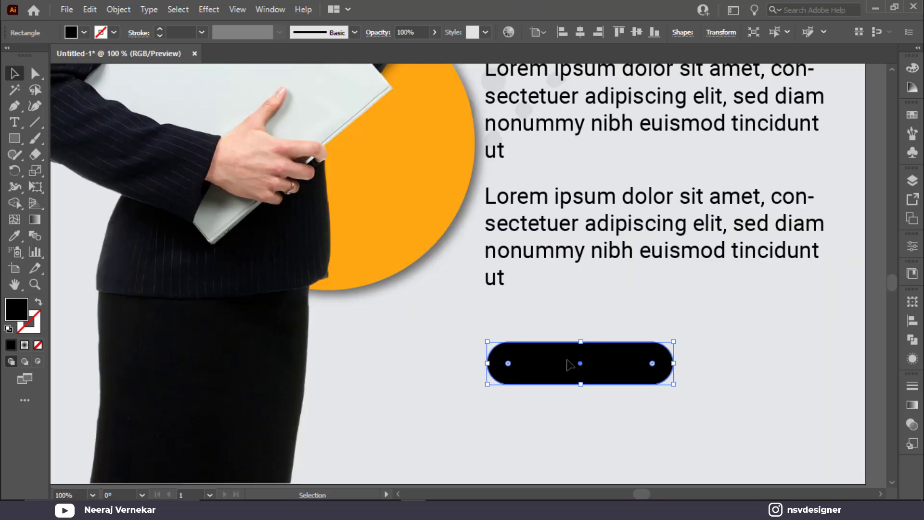
drag(570, 366, 574, 325)
key(i)
click(409, 214)
key(v)
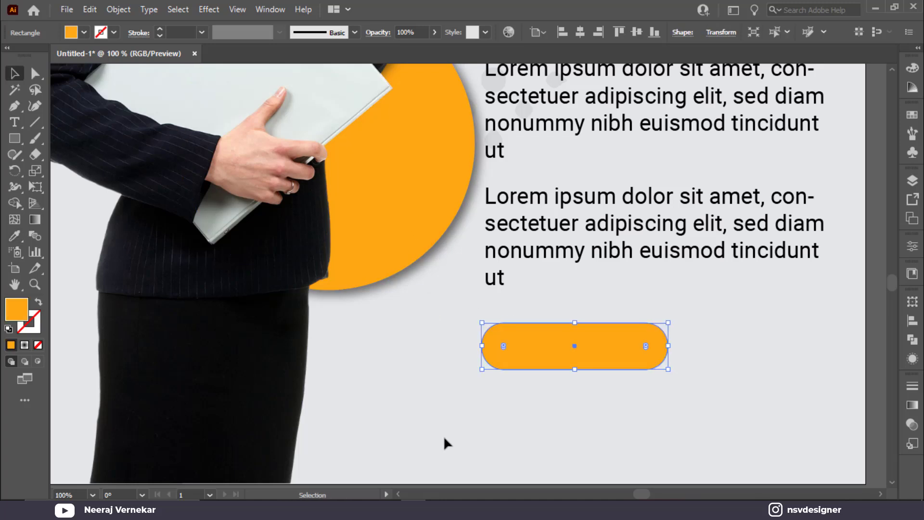
click(444, 438)
key(t)
click(458, 452)
Finish the Learn More text, give it the MARKETING heading style, then set it to Bold at 58 pt.
text(LE)
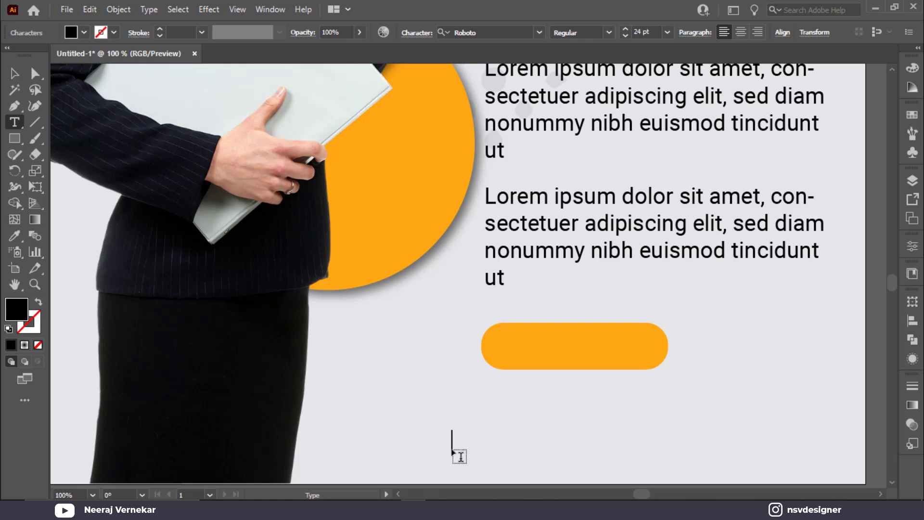
text(arn More)
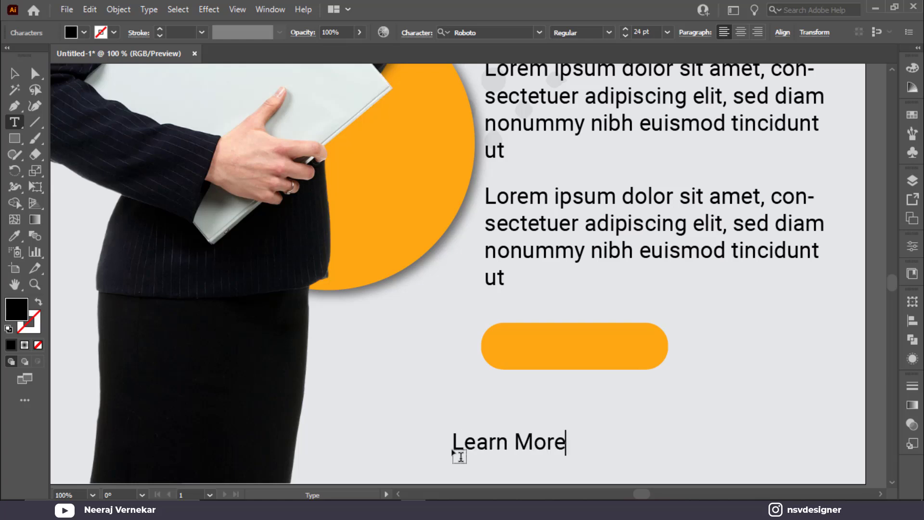
key(Escape)
key(ctrl+minus)
key(ctrl+minus)
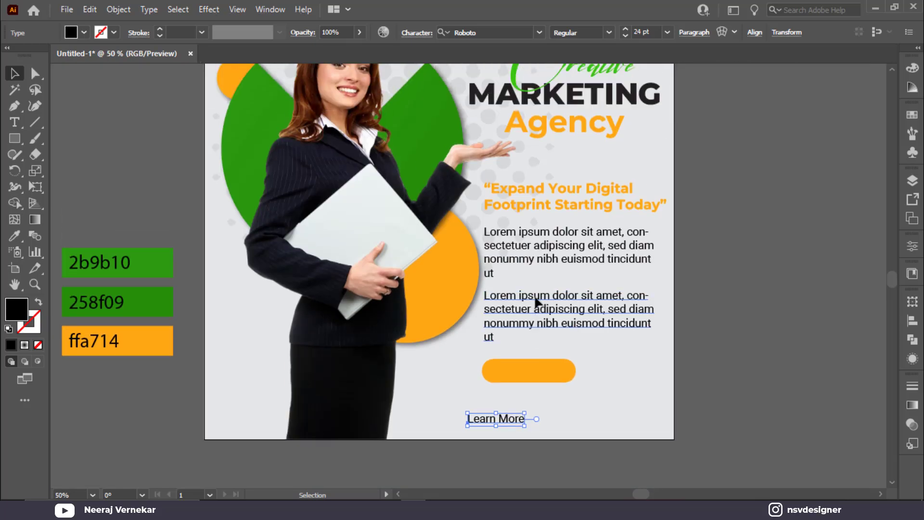
scroll(538, 302, up, 1)
key(i)
click(656, 103)
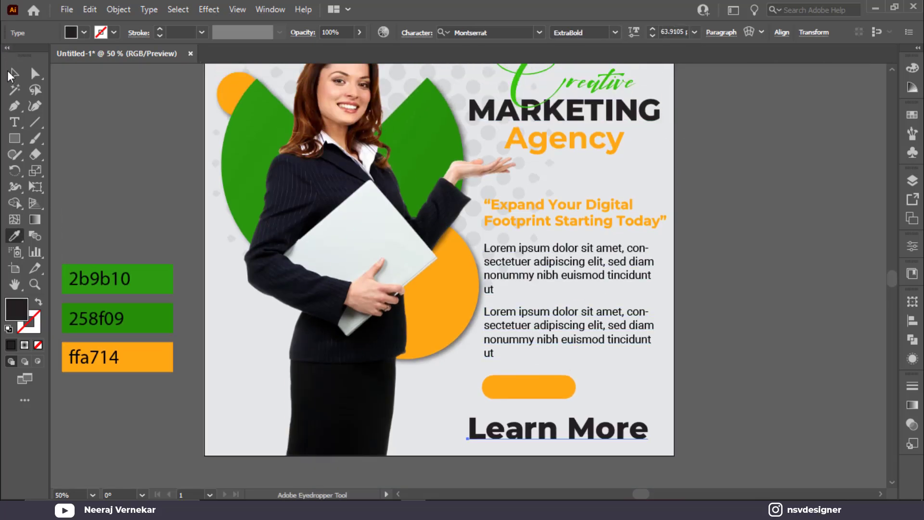
click(13, 73)
click(614, 33)
click(605, 137)
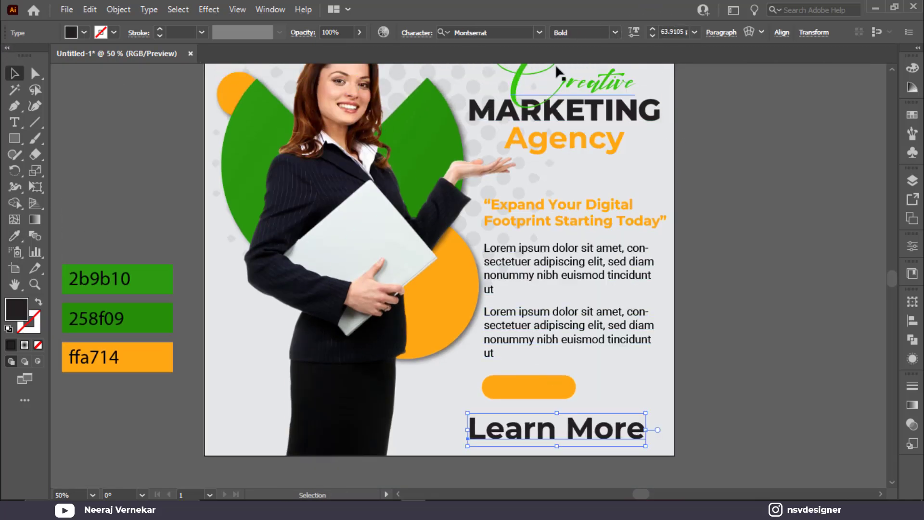
click(676, 30)
text(58)
key(Return)
scroll(677, 28, down, 20)
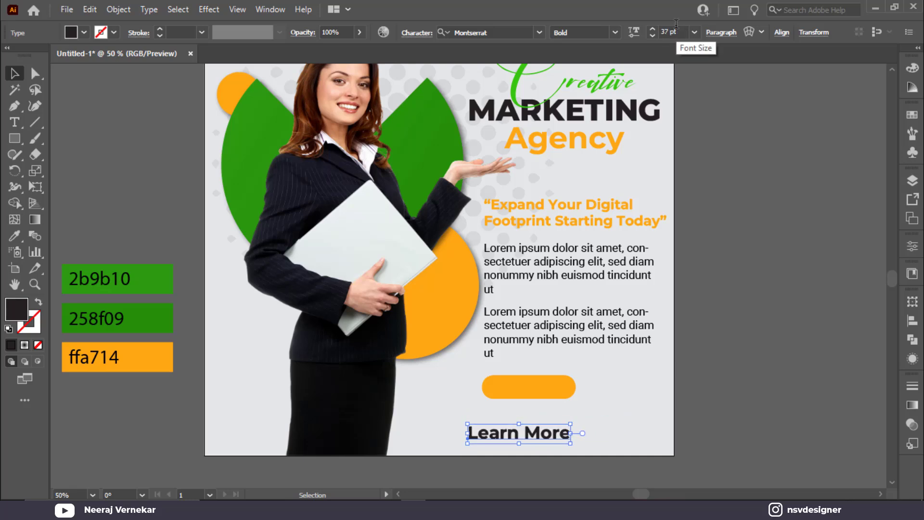
Move the label onto the orange pill and retype it as 'LEARN MORE' in capitals.
click(697, 135)
drag(536, 440, 566, 398)
scroll(567, 397, up, 2)
double_click(499, 386)
key(ctrl+a)
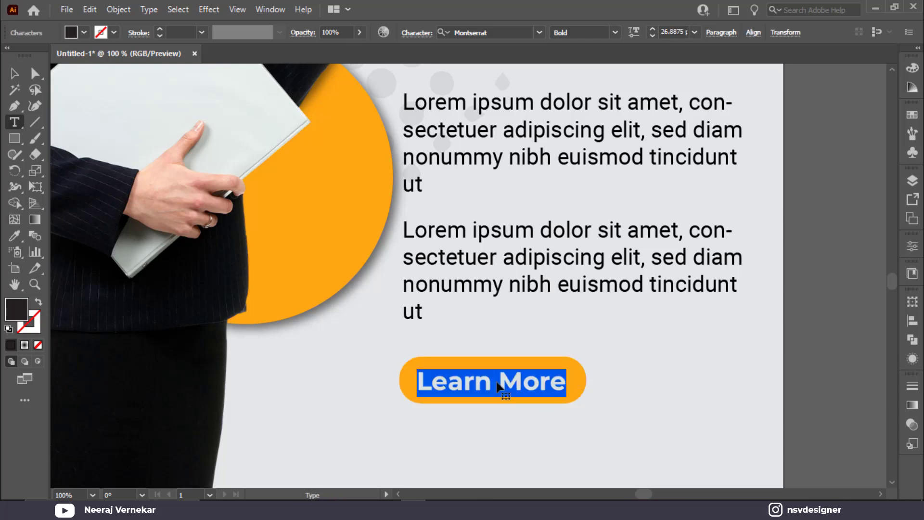
text(LEA)
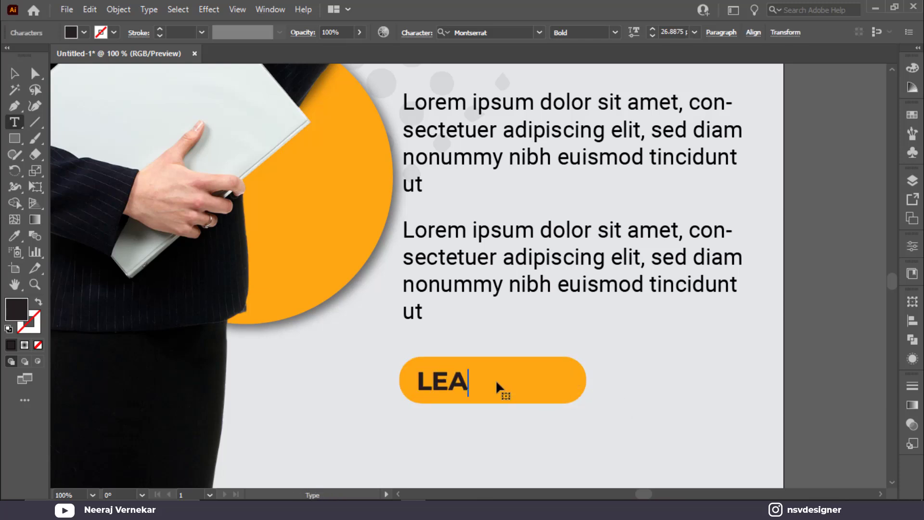
text(RN MOTRE)
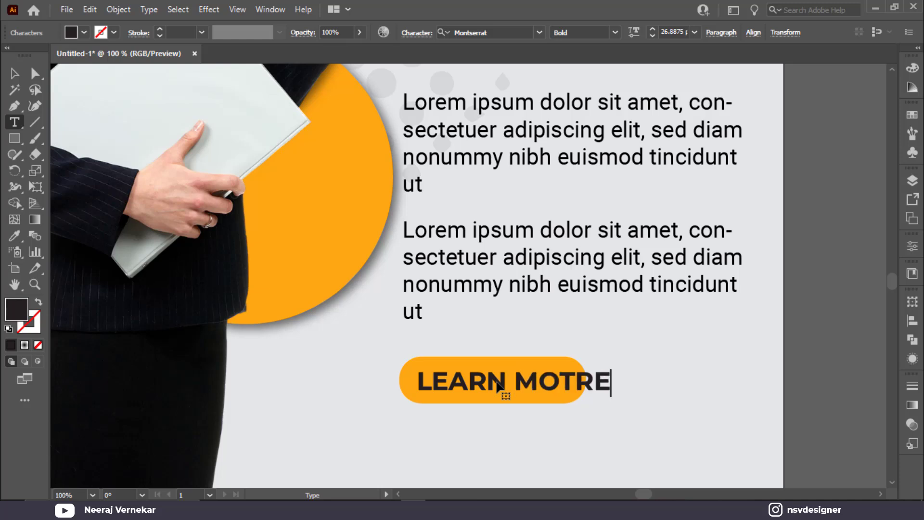
key(BackSpace)
key(BackSpace)
key(BackSpace)
text(RE)
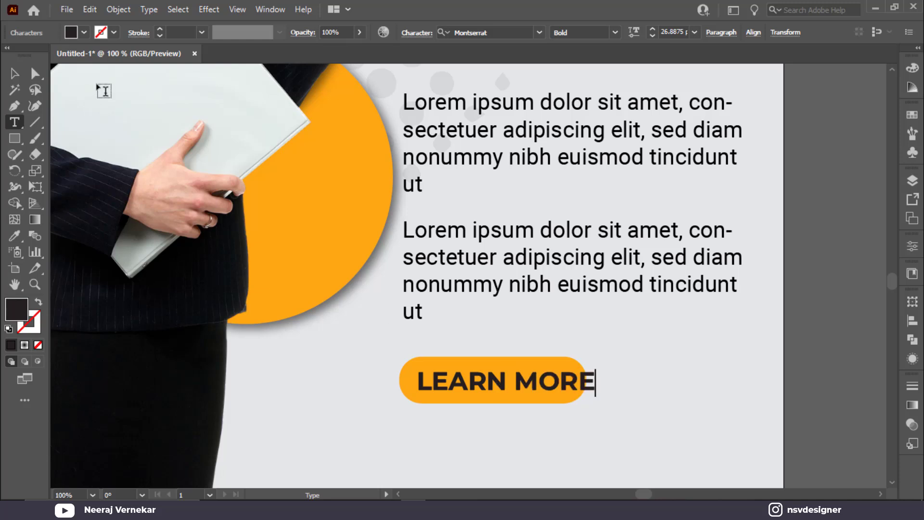
click(14, 73)
Shrink LEARN MORE to fit inside the button and fill it white.
drag(597, 399, 553, 384)
key(ctrl+shift+a)
click(618, 370)
click(486, 387)
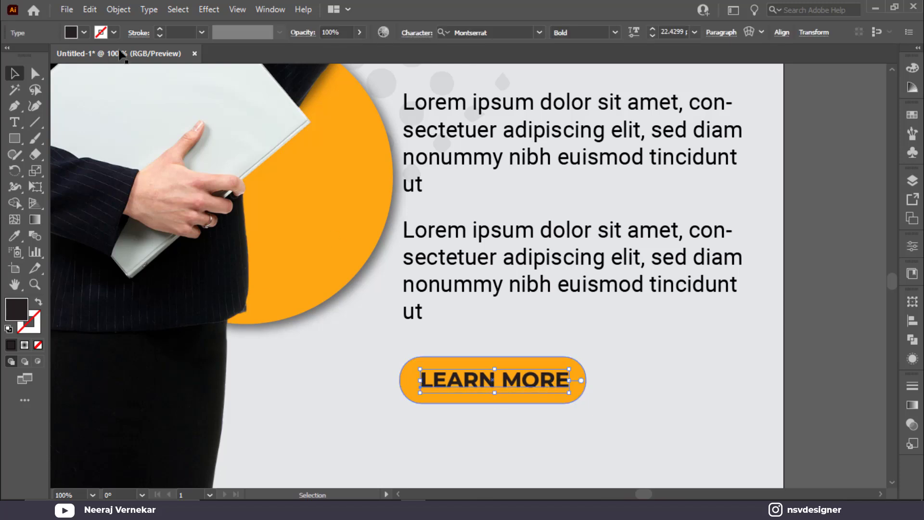
click(71, 32)
click(31, 55)
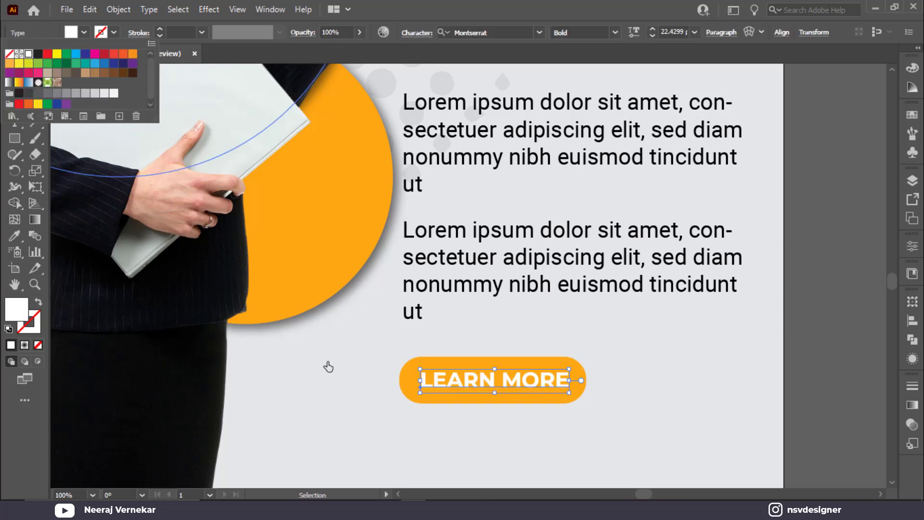
click(380, 382)
key(ctrl+0)
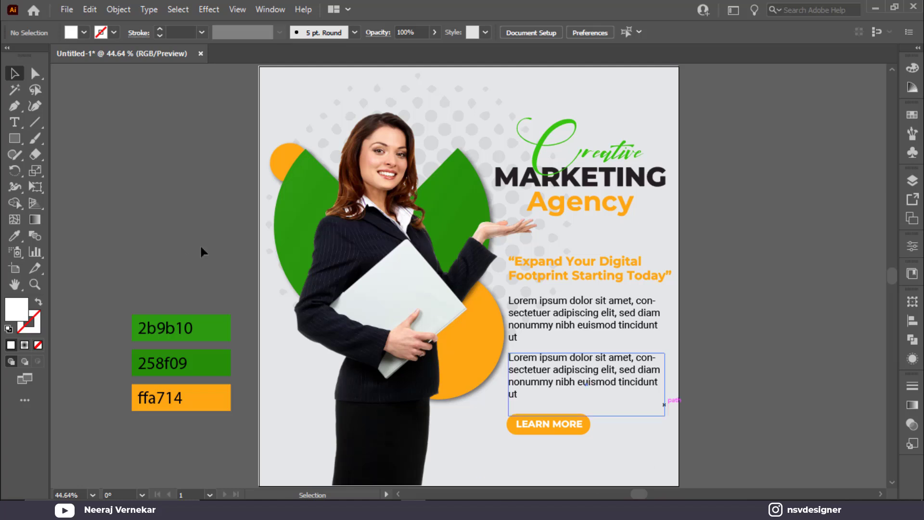
Add the 'FOR MORE INFORMA…' contact text beside the artboard and set it to Regular weight.
click(15, 122)
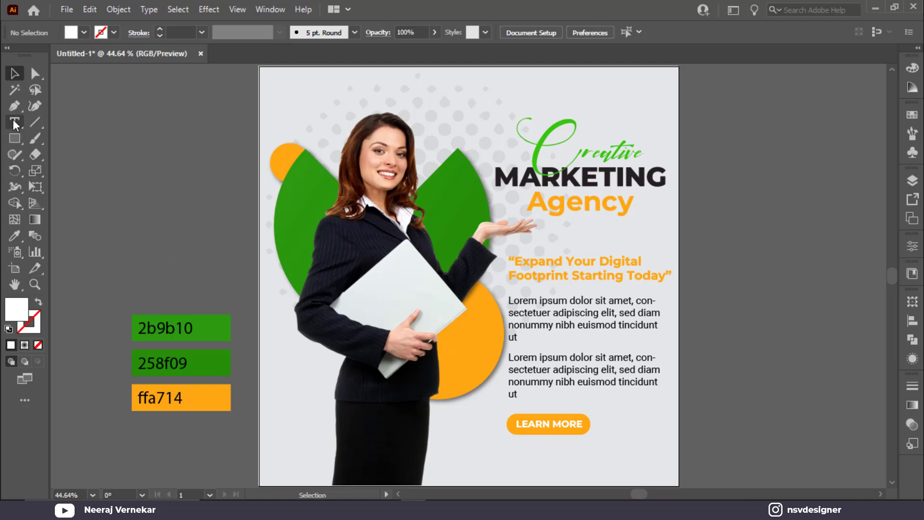
click(730, 441)
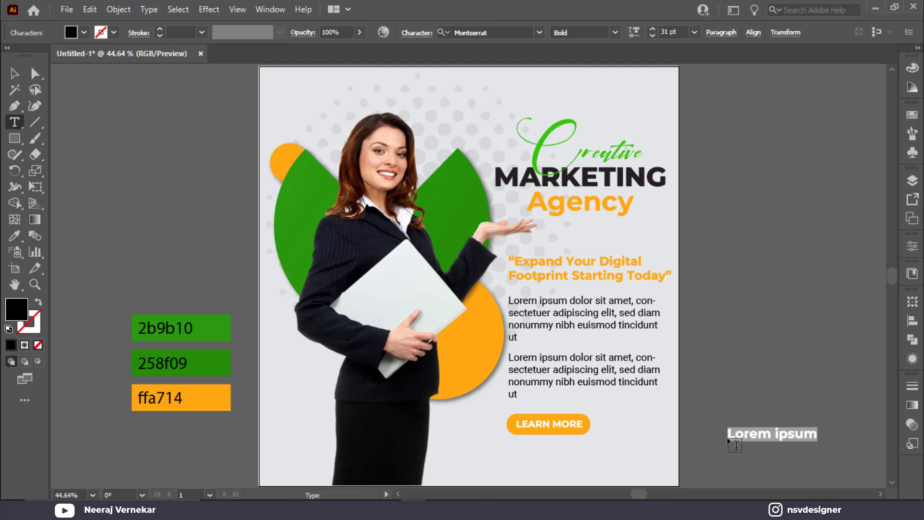
text(FOR MORE )
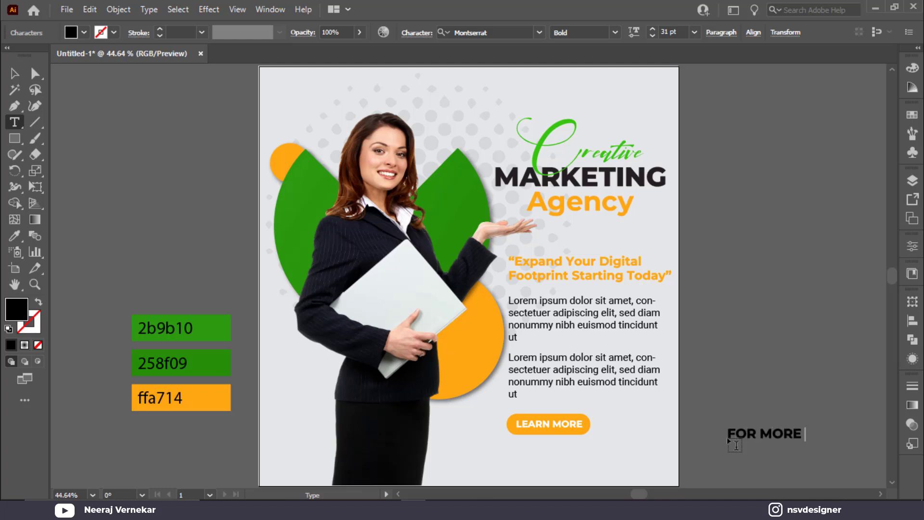
text(INFORMACT)
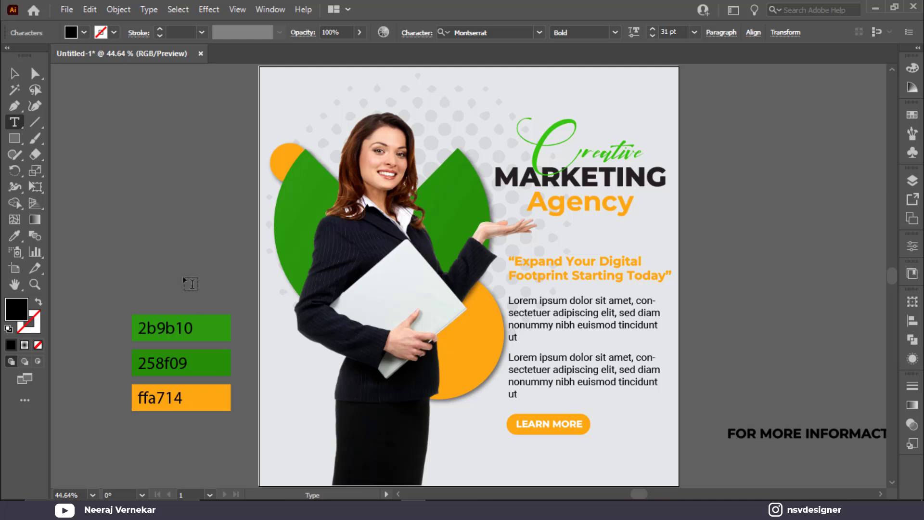
click(15, 73)
click(615, 32)
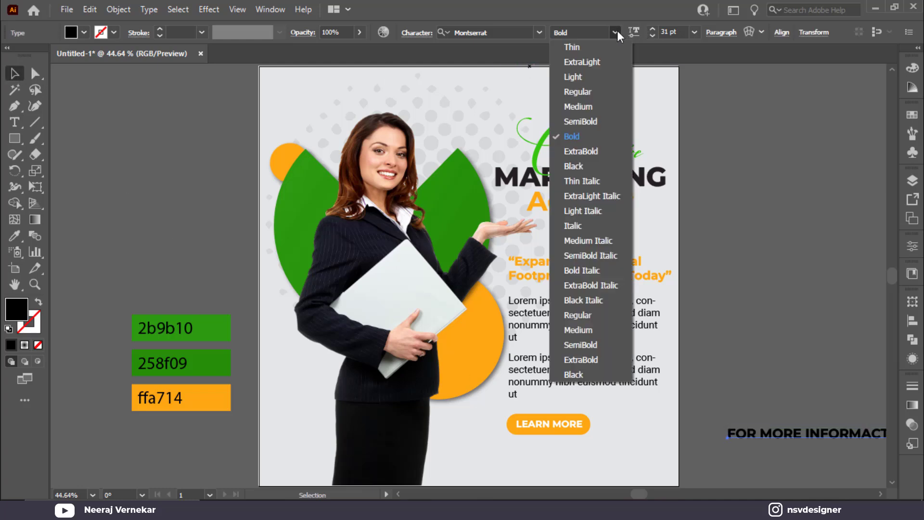
click(594, 91)
Move the contact line onto the artboard below the button and scale it down.
drag(720, 433, 607, 432)
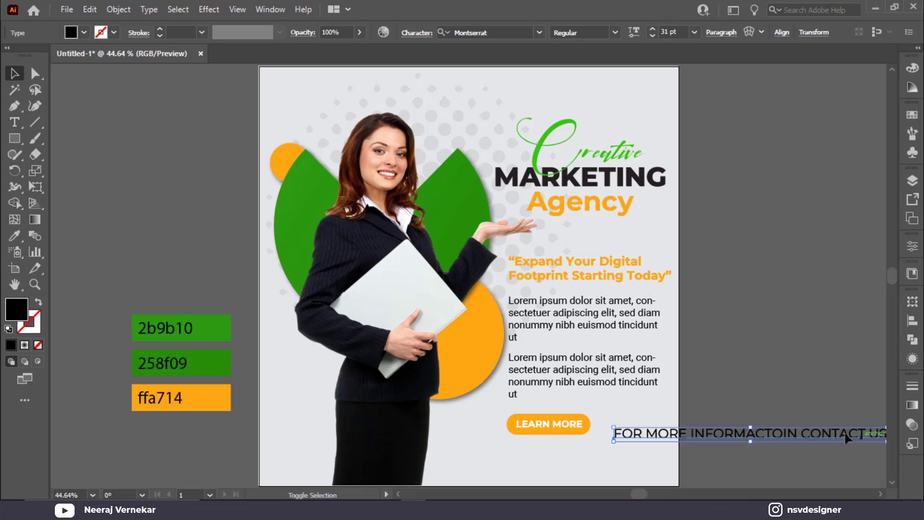
drag(845, 435, 759, 441)
click(744, 445)
click(734, 439)
scroll(735, 438, up, 4)
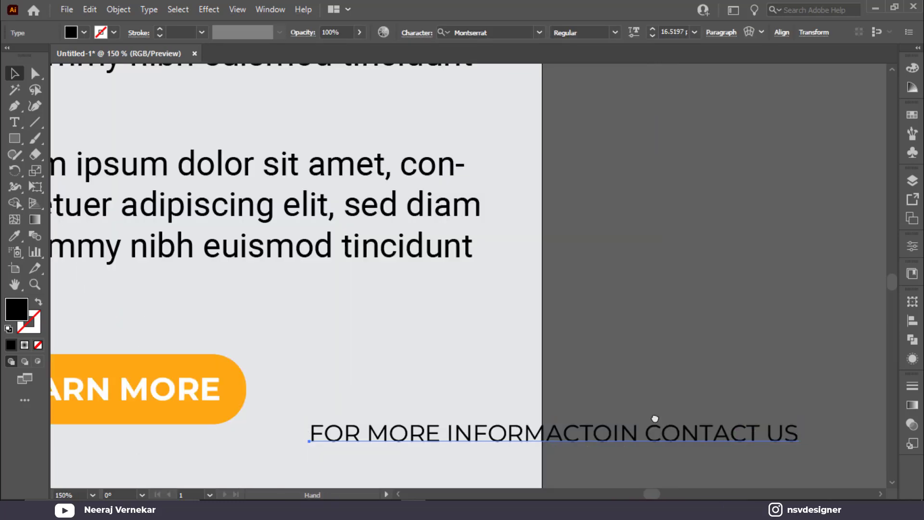
drag(654, 419, 497, 423)
scroll(736, 384, down, 1)
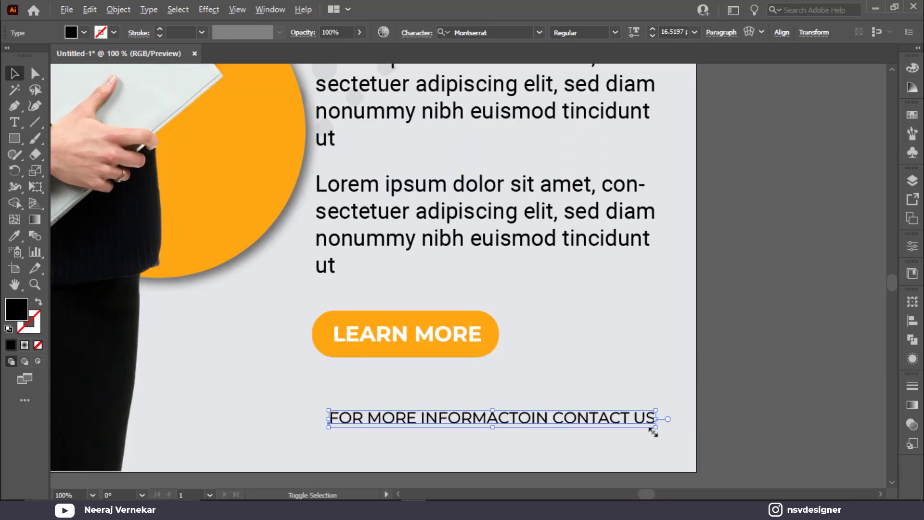
drag(653, 432, 537, 434)
click(695, 406)
Duplicate the contact line below itself and retype the copy as the phone number.
click(602, 423)
click(536, 428)
double_click(537, 433)
key(ctrl+a)
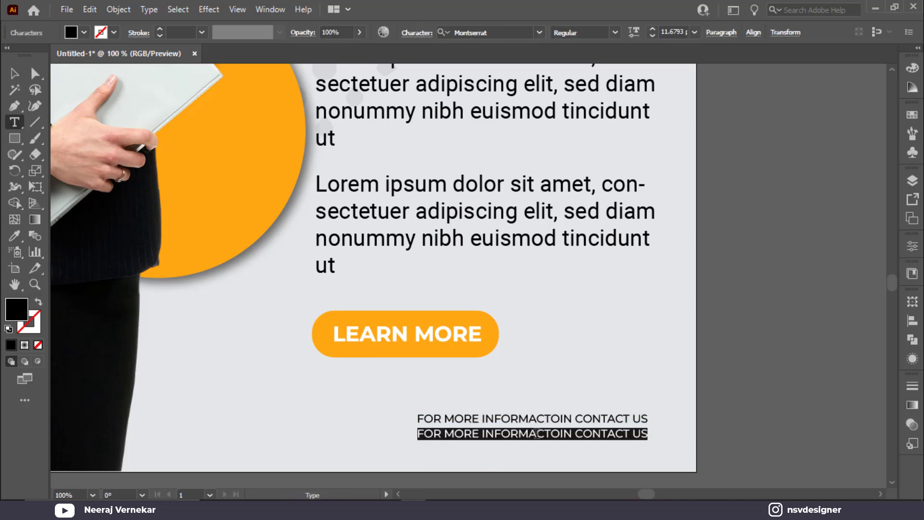
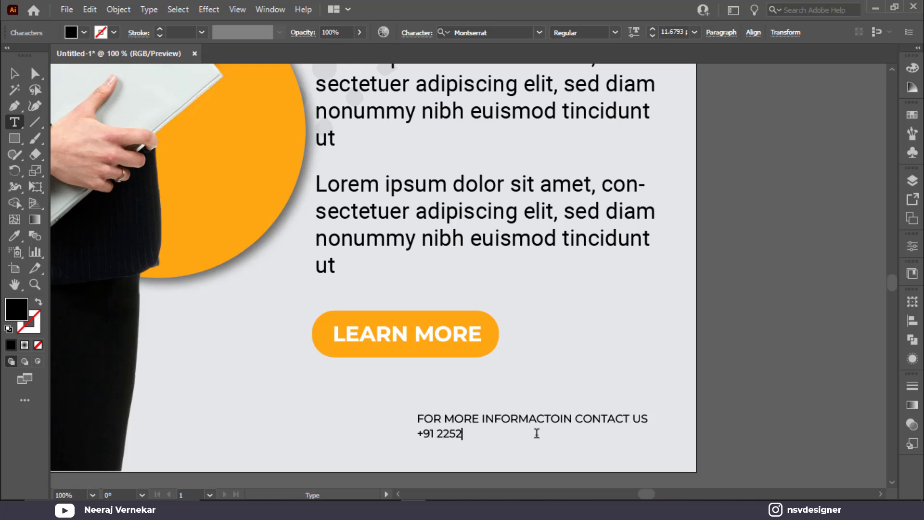
key(Escape)
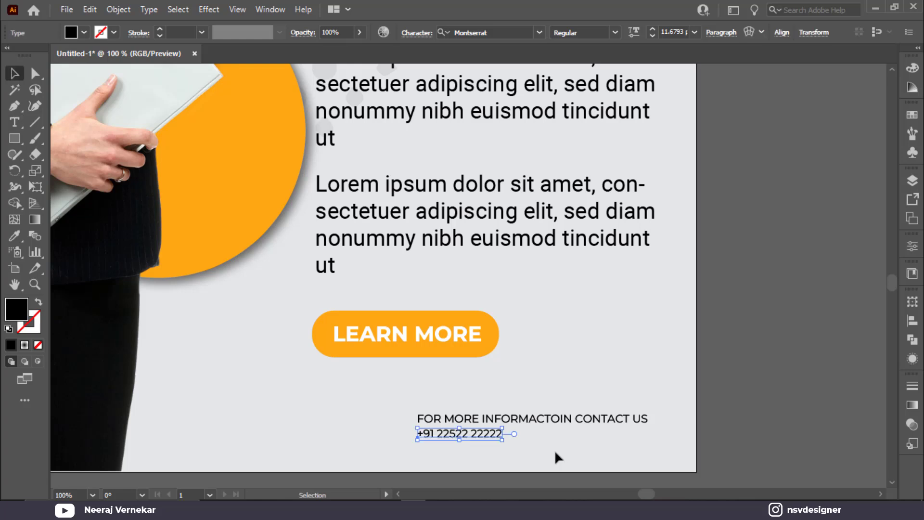
Set the phone number to Black weight and enlarge it.
click(537, 420)
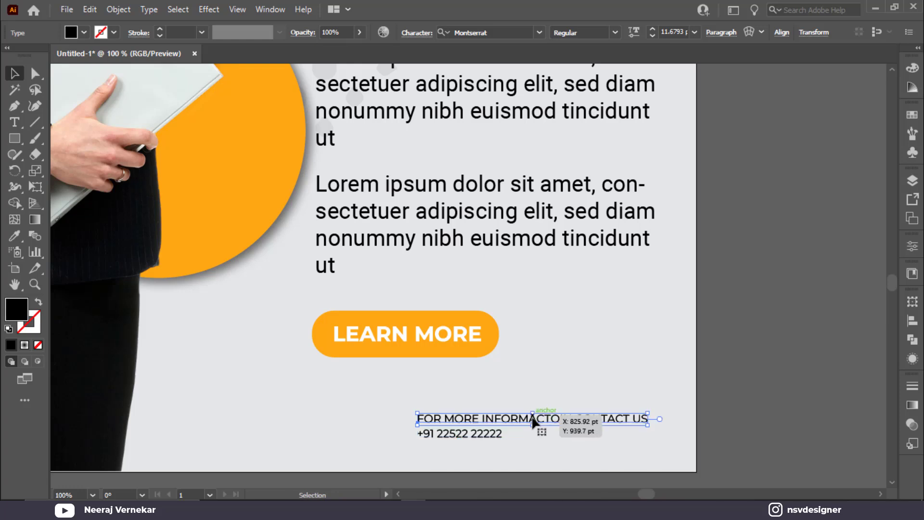
click(504, 30)
click(617, 32)
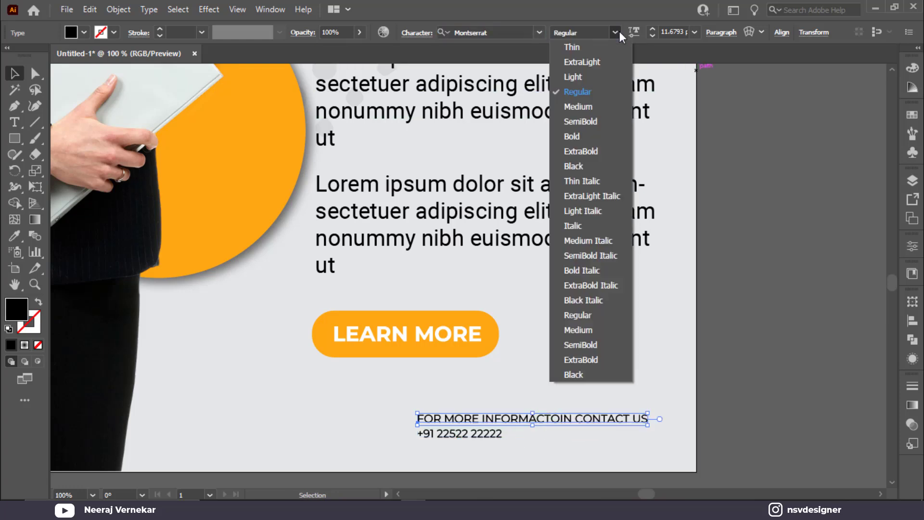
click(778, 222)
click(450, 436)
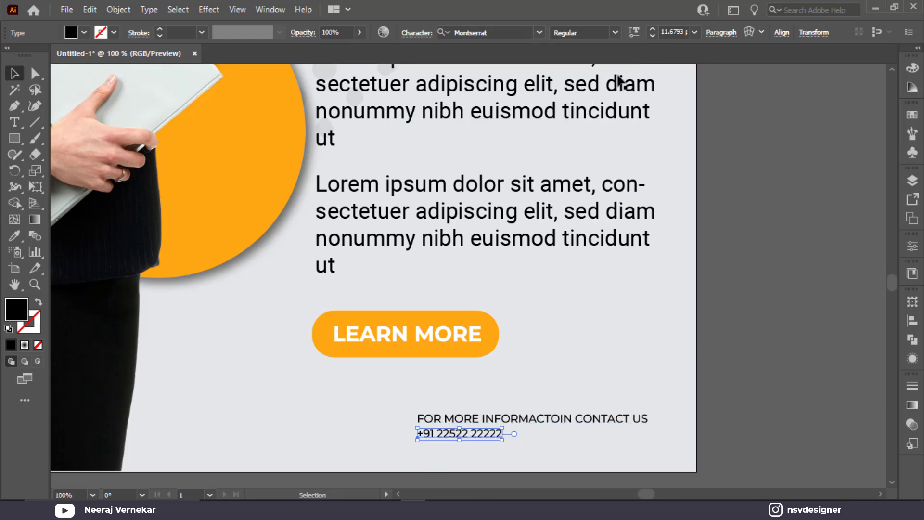
click(615, 32)
click(605, 169)
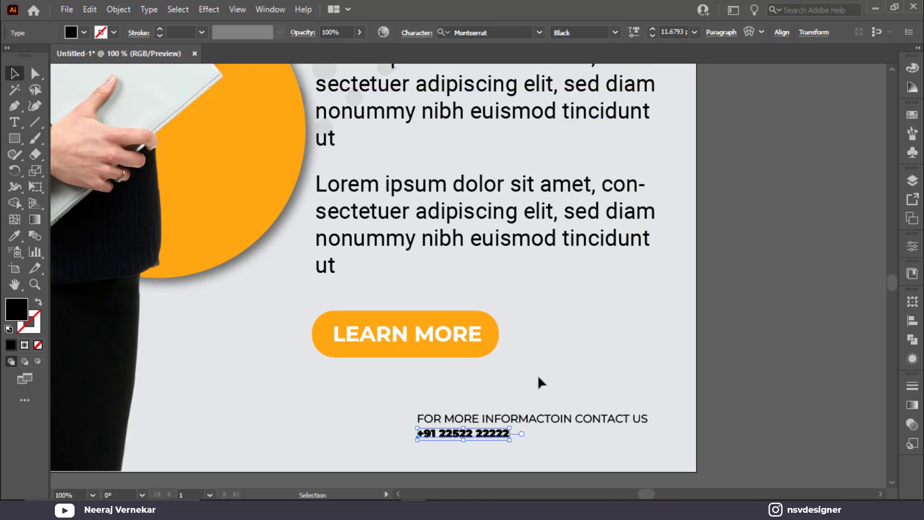
drag(509, 439, 648, 470)
click(686, 413)
key(ctrl+0)
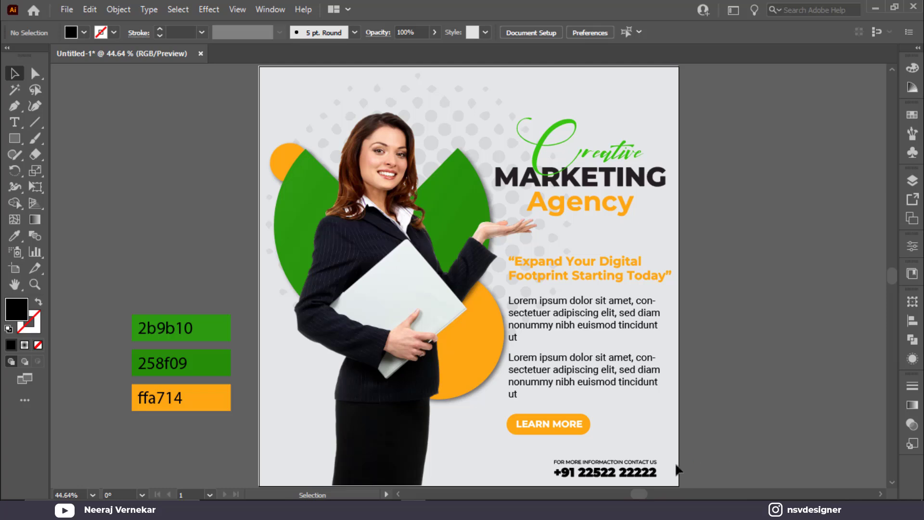
Change the phone number to Bold, shrink it slightly, and move both contact lines bottom-right.
click(642, 474)
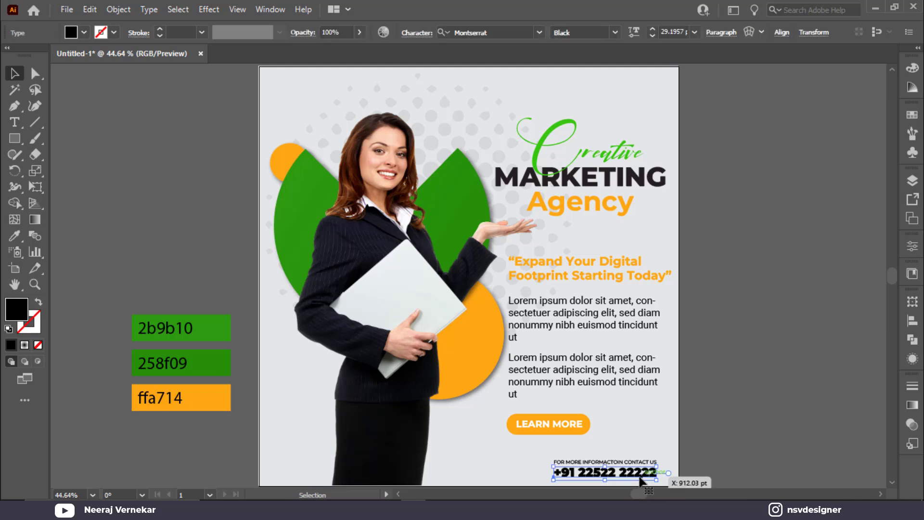
click(614, 34)
click(596, 137)
click(787, 413)
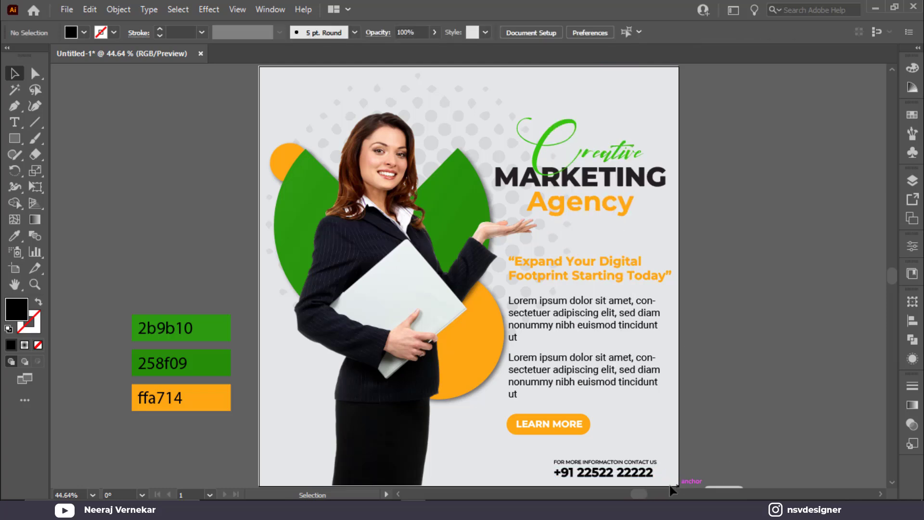
click(649, 476)
drag(654, 481, 657, 481)
drag(675, 446, 656, 482)
Type 'LOGO' beside the artboard and drag it to the artboard's top-left corner.
click(727, 426)
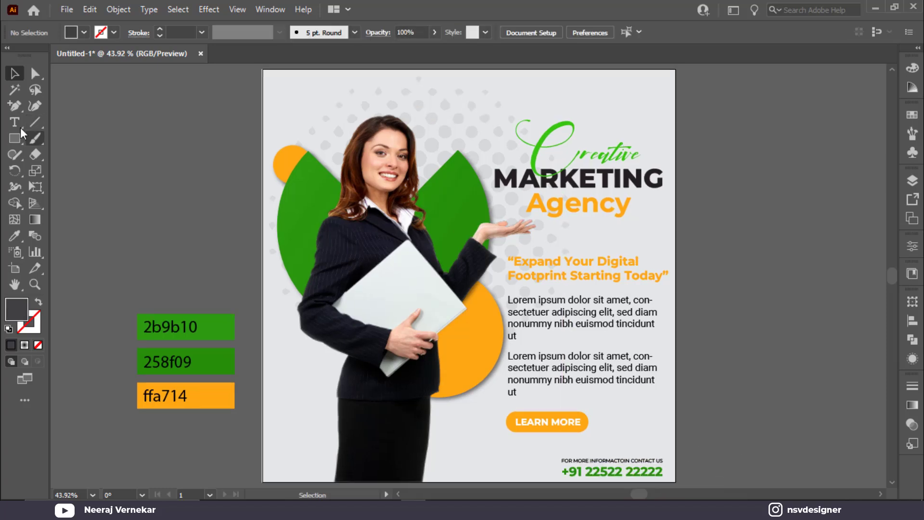
click(17, 124)
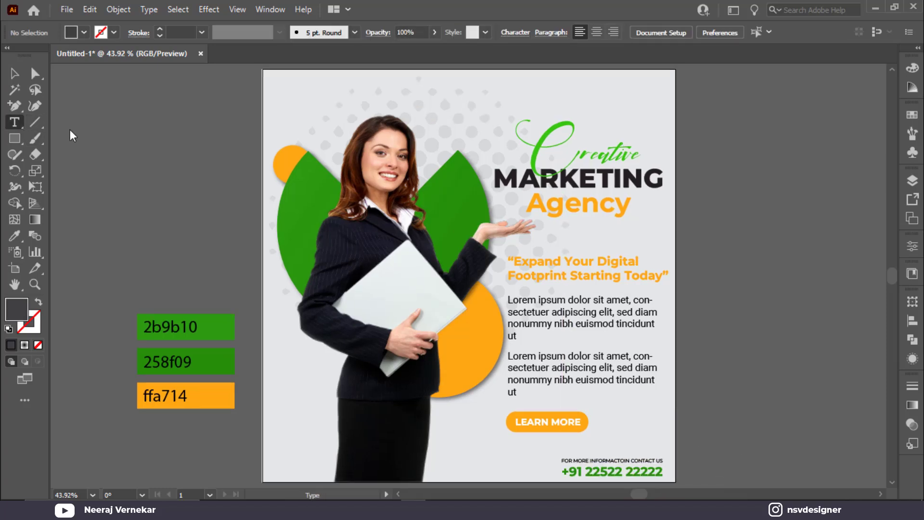
click(70, 128)
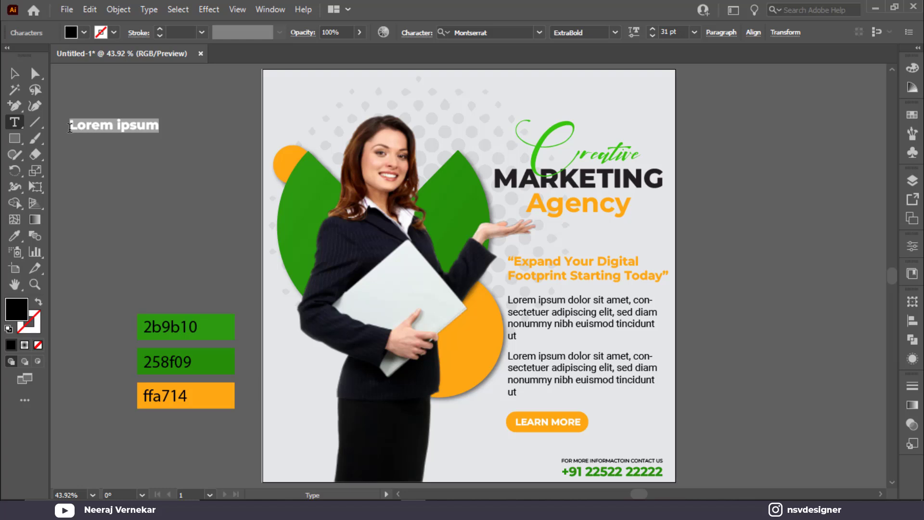
text(LOGO)
click(14, 73)
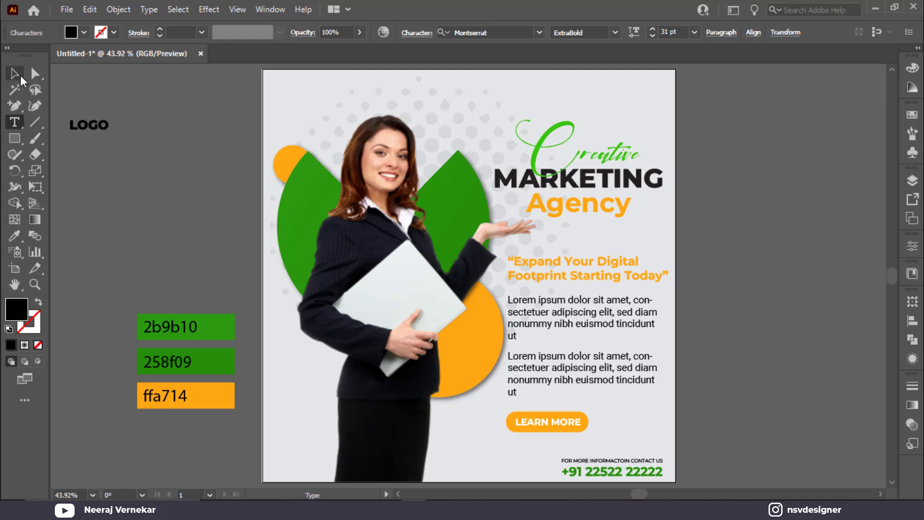
drag(100, 127, 291, 91)
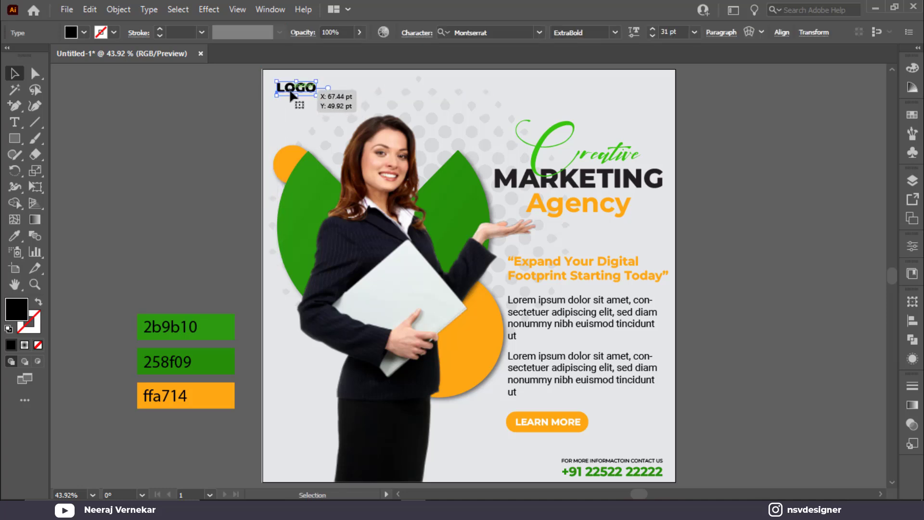
click(195, 151)
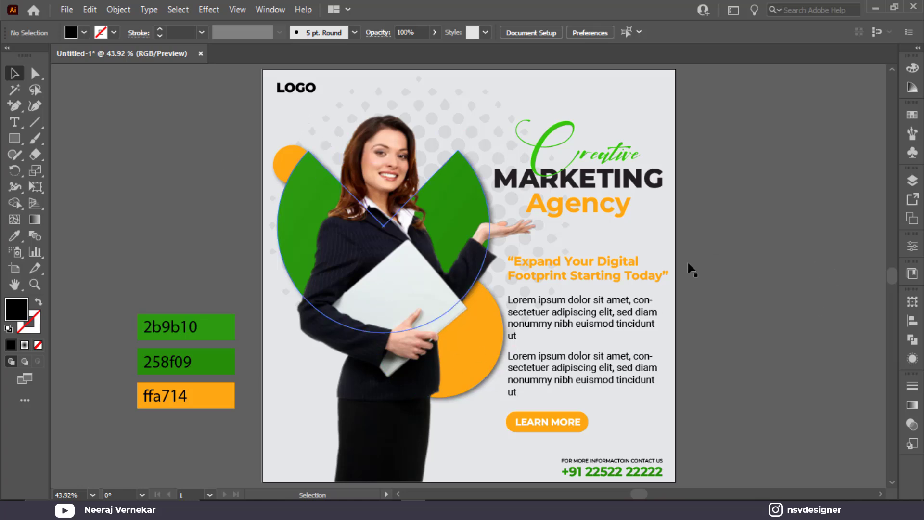